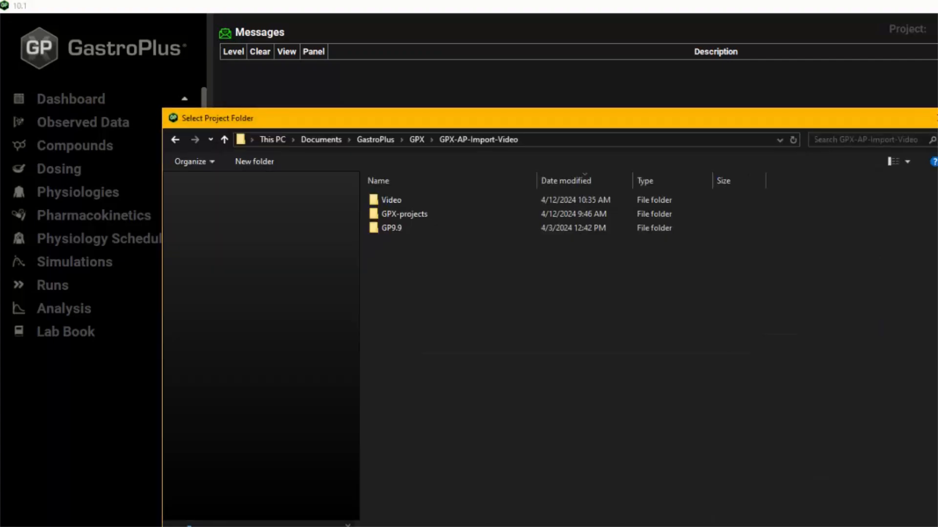
- Create a folder named AP5 inside GPX-AP-Import-Video and choose it as the project location
click(242, 161)
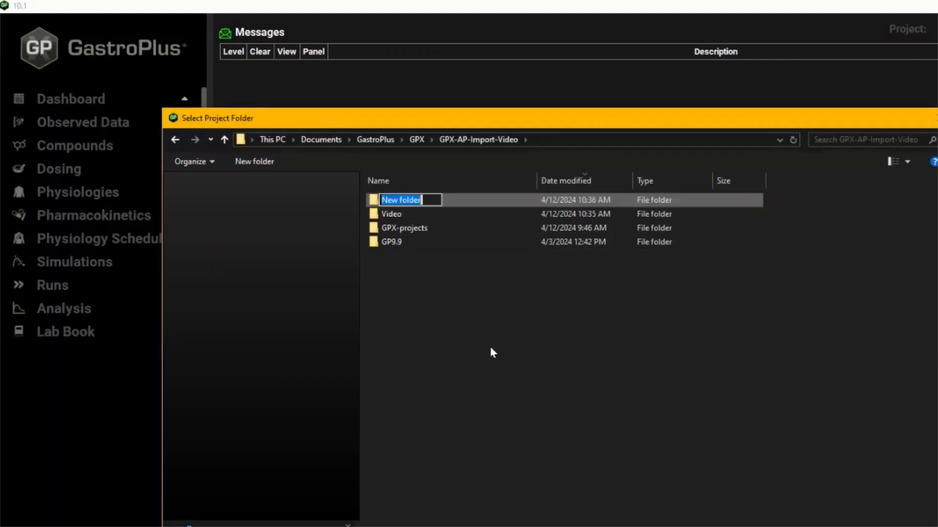
text(AP5)
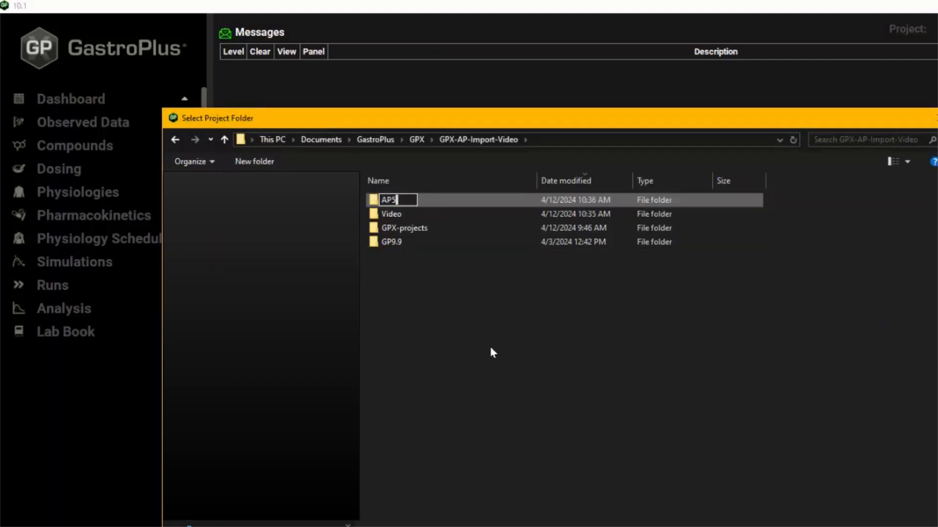
key(Return)
double_click(436, 200)
click(850, 526)
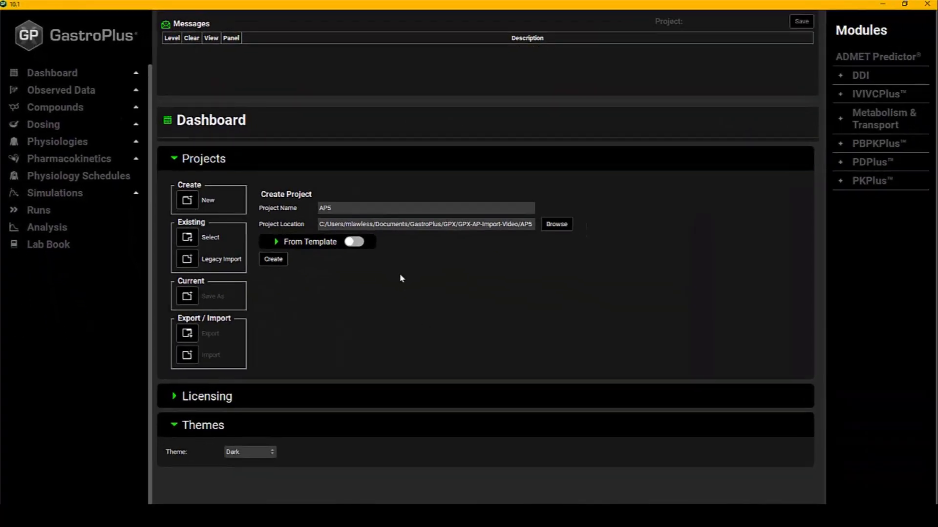
- Create the AP5 project without using a template
click(355, 241)
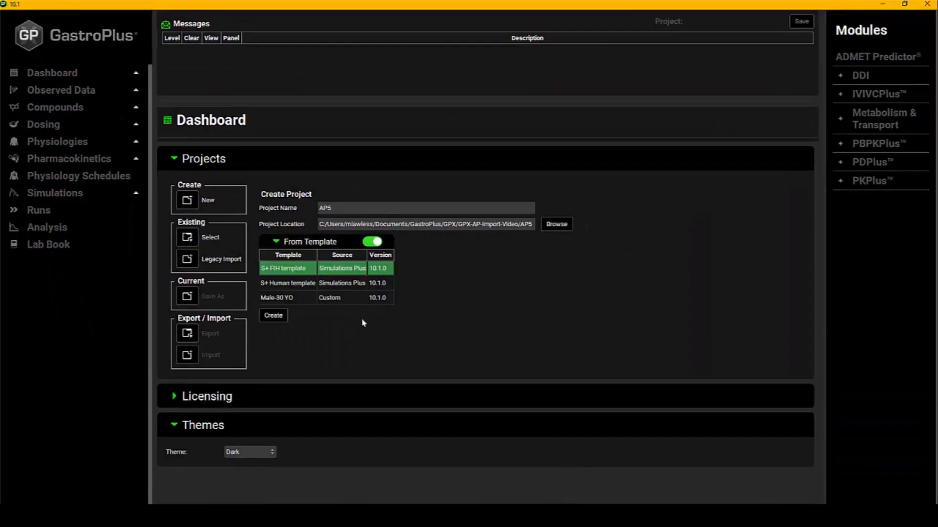
click(374, 242)
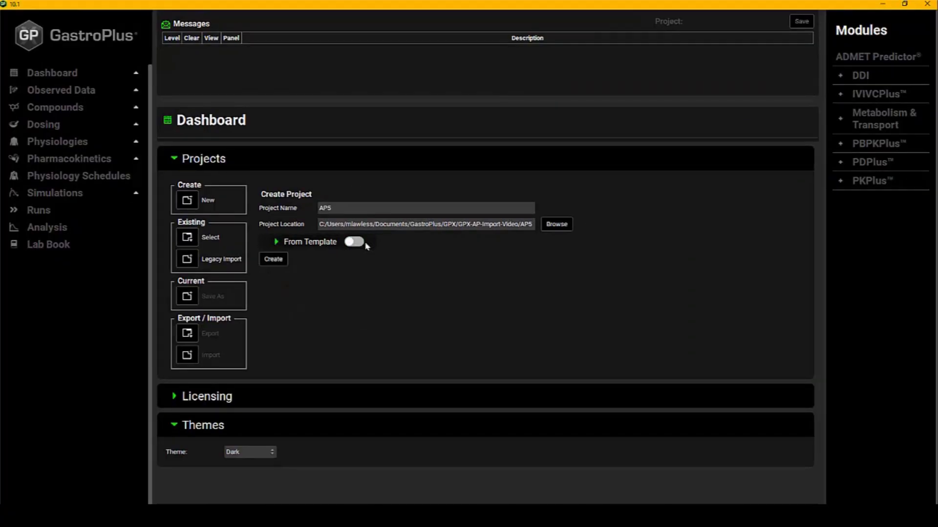
click(277, 260)
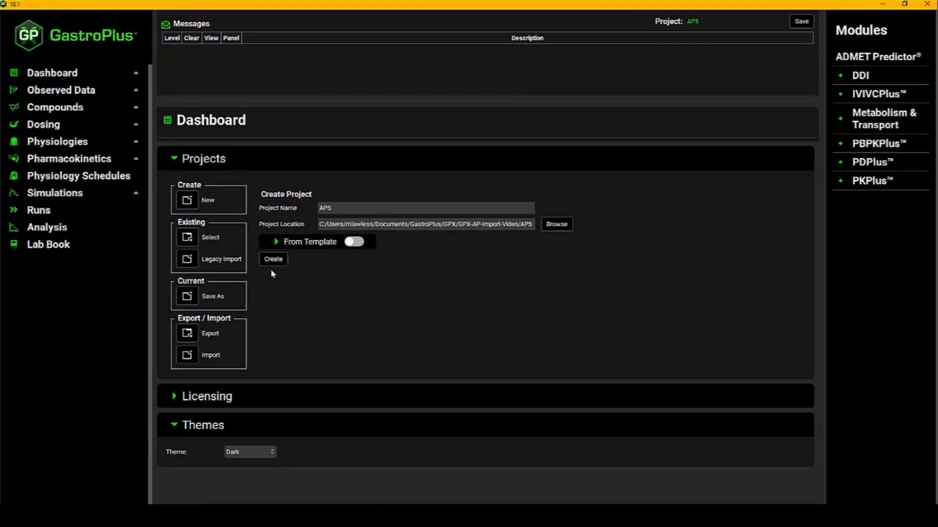
- Add a dosing formulation named tablet
click(51, 127)
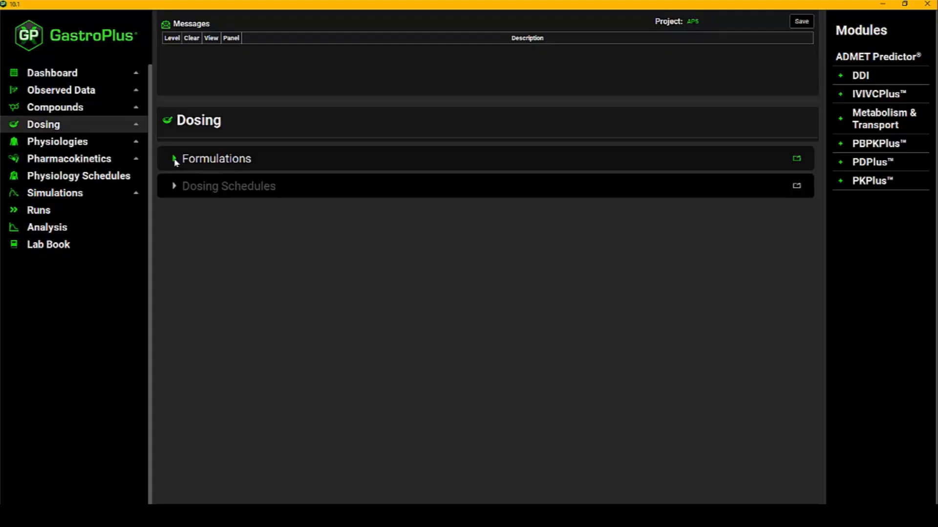
click(175, 159)
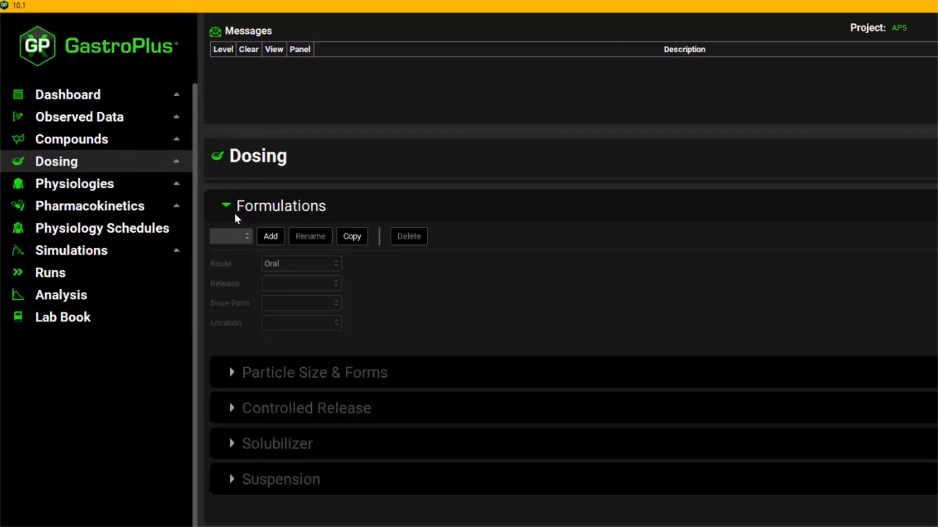
click(270, 237)
text(tablet)
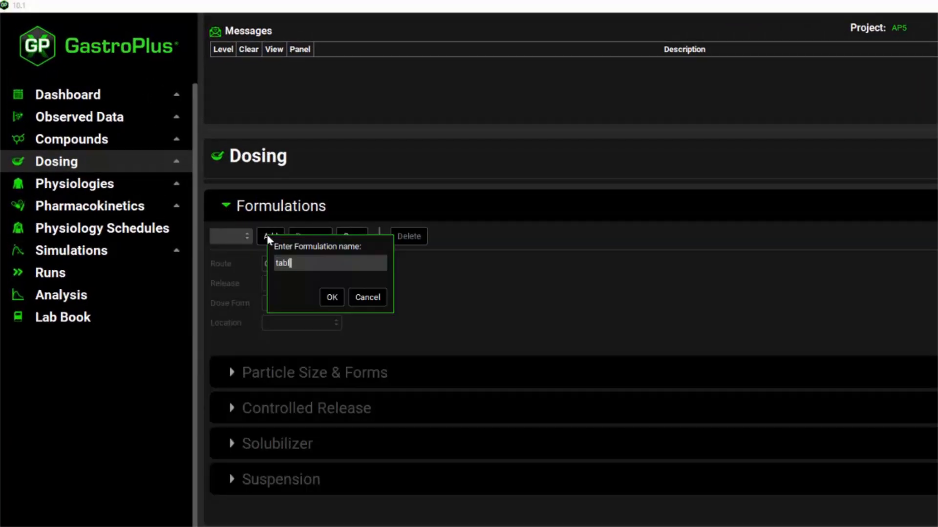
key(Return)
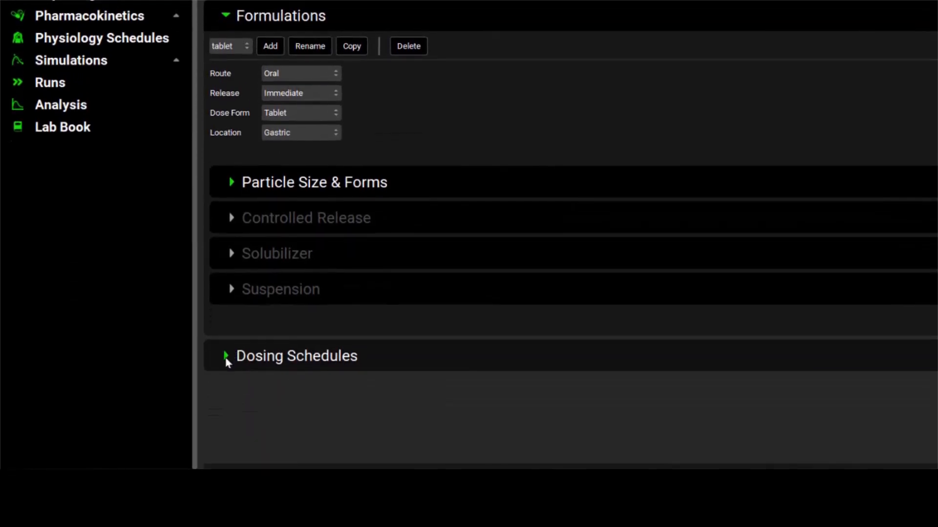
- Add a dosing schedule named 10mg-tablet and set its dose amount to 10 mg
click(227, 356)
click(431, 391)
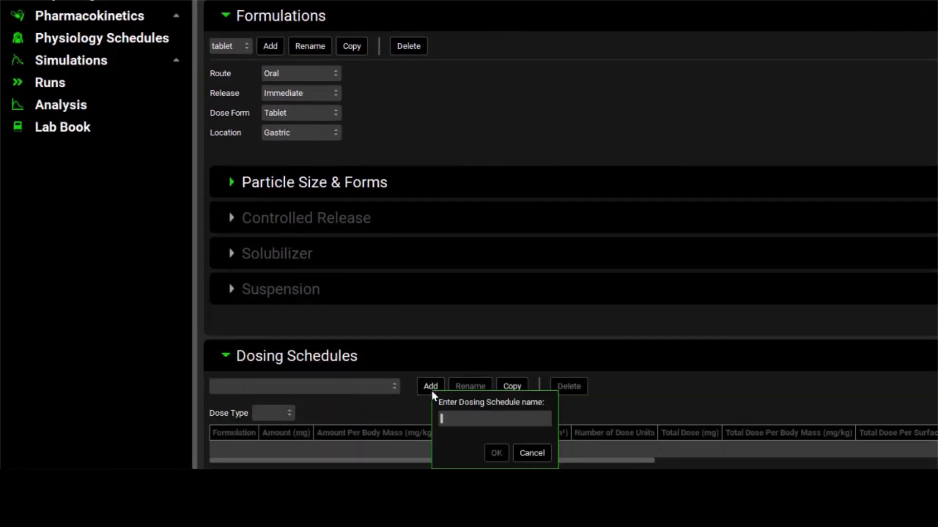
text(10mg-tablet)
click(495, 452)
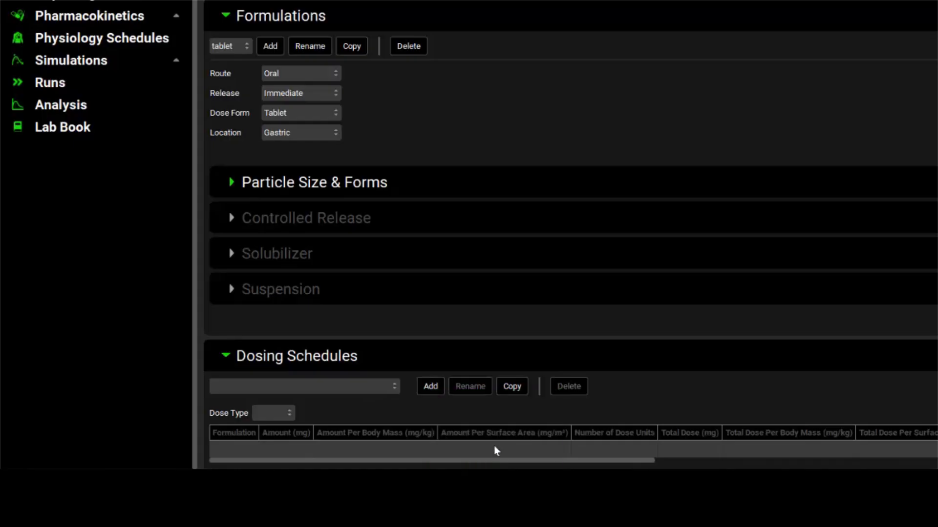
double_click(305, 450)
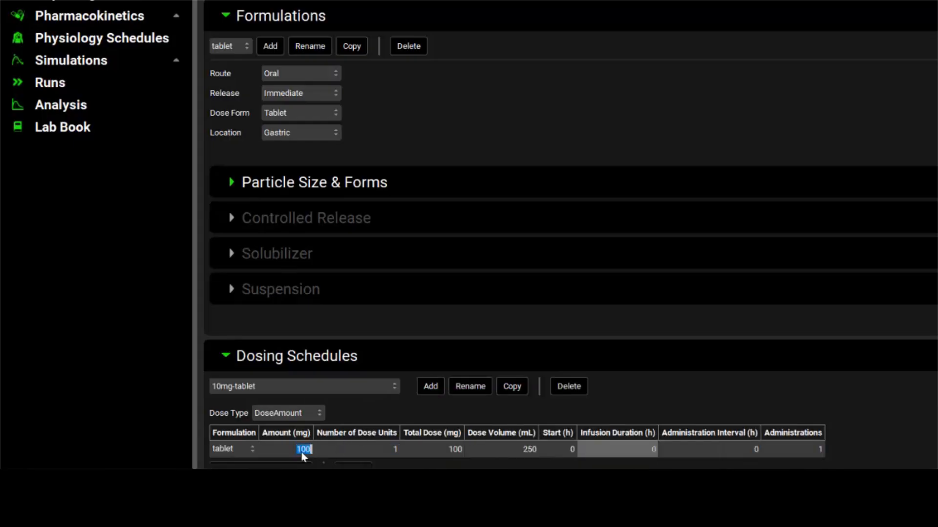
text(10)
- Add a physiology named male-30YO and save the project
scroll(256, 315, up, 5)
click(111, 111)
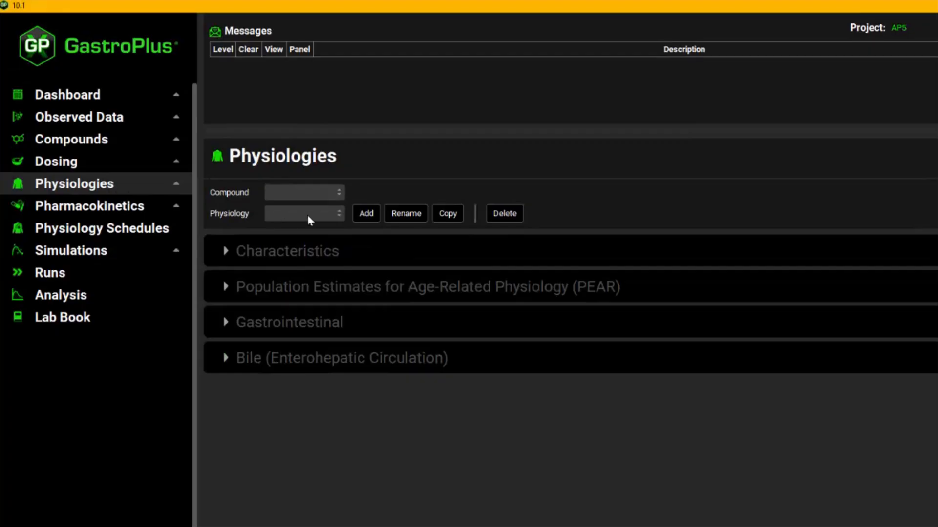
click(362, 214)
text(male-30y)
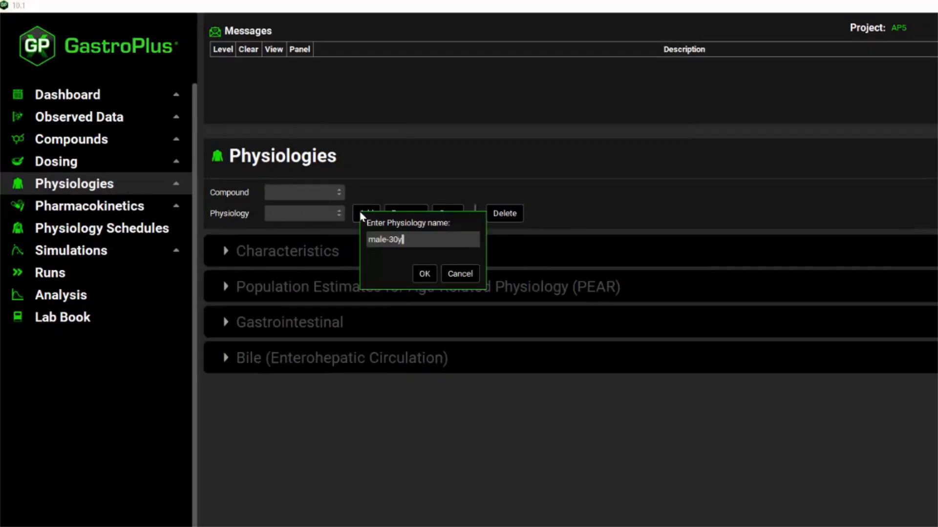
key(BackSpace)
text(YO)
key(Return)
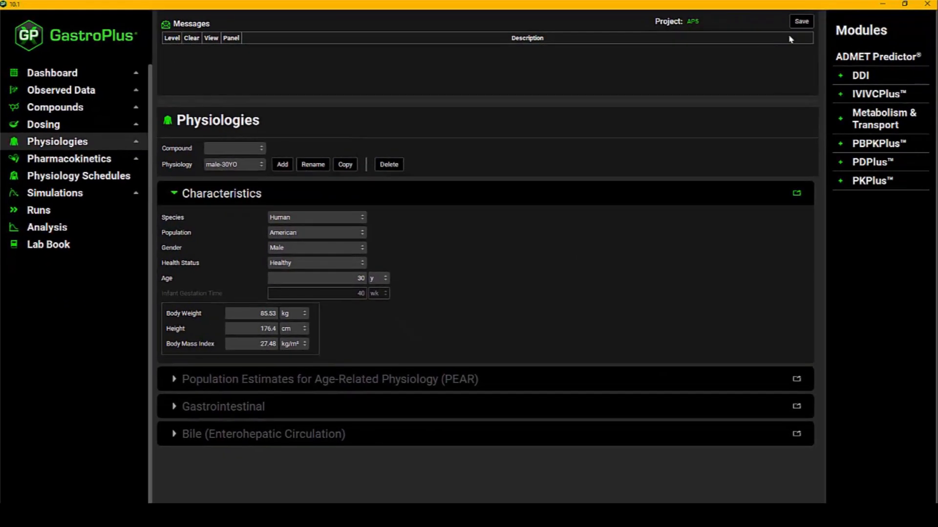
click(801, 22)
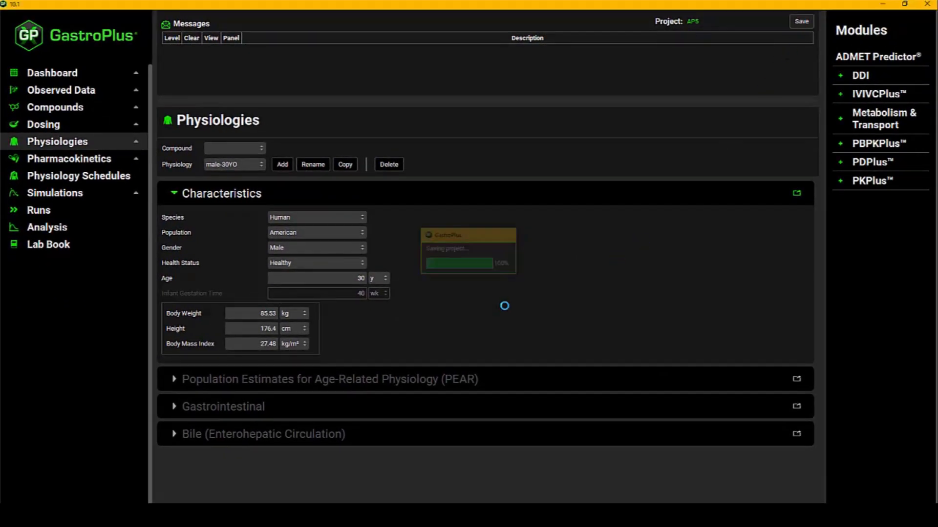
click(516, 274)
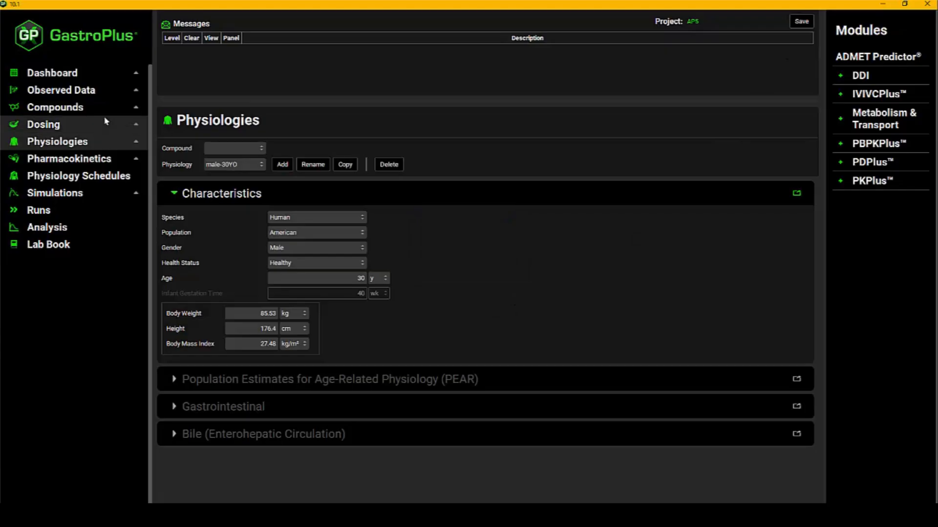
- Load the structure file deucravacitinib.mol into the ADMET Predictor module
click(85, 114)
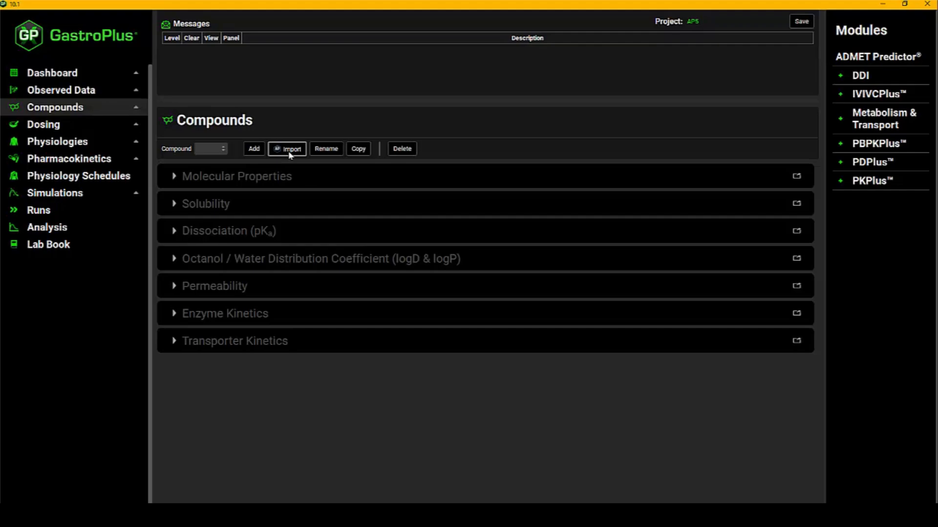
click(885, 57)
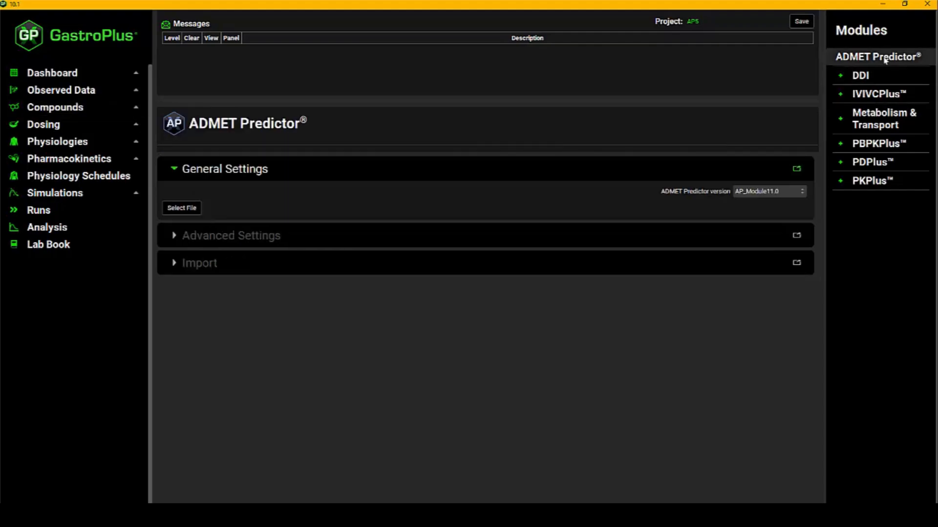
click(190, 211)
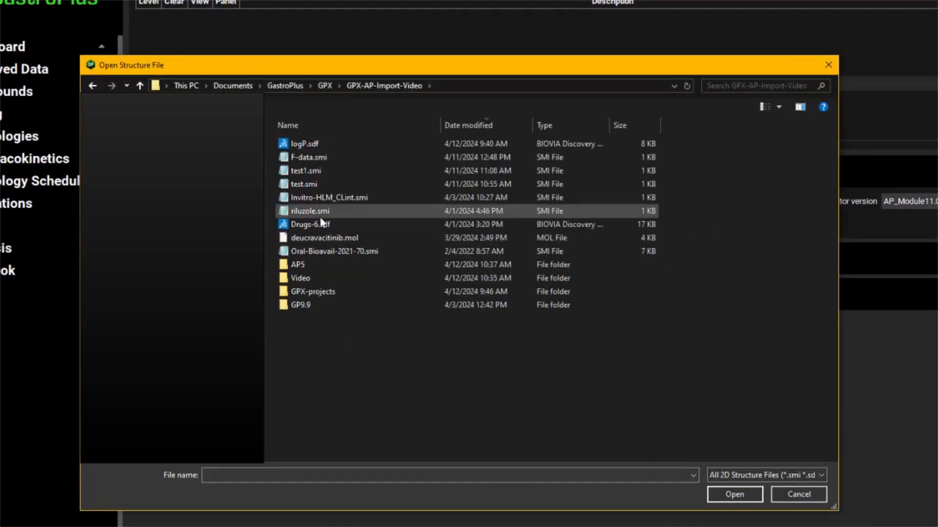
click(285, 239)
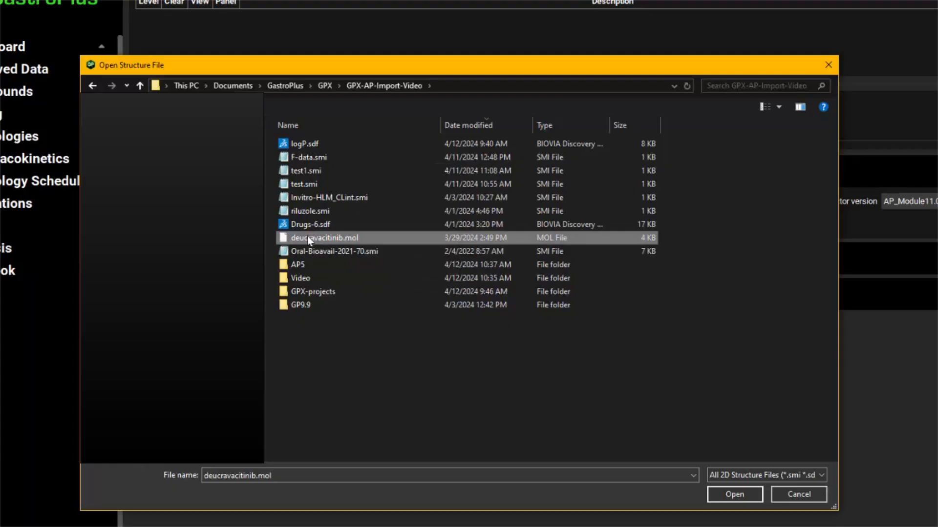
click(732, 493)
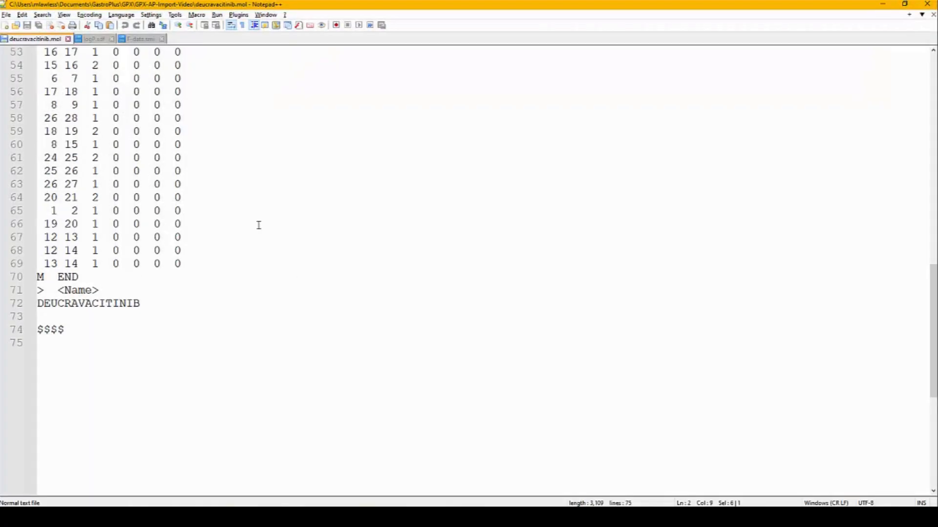
- Examine the molecule name on the first line and the Name field at the end of deucravacitinib.mol in Notepad++
scroll(258, 225, up, 2)
drag(932, 305, 932, 122)
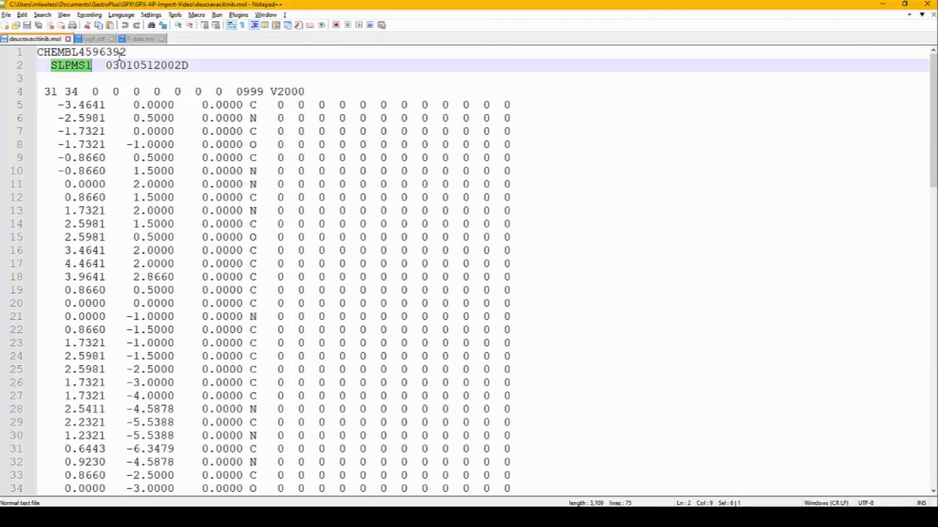
drag(128, 51, 22, 55)
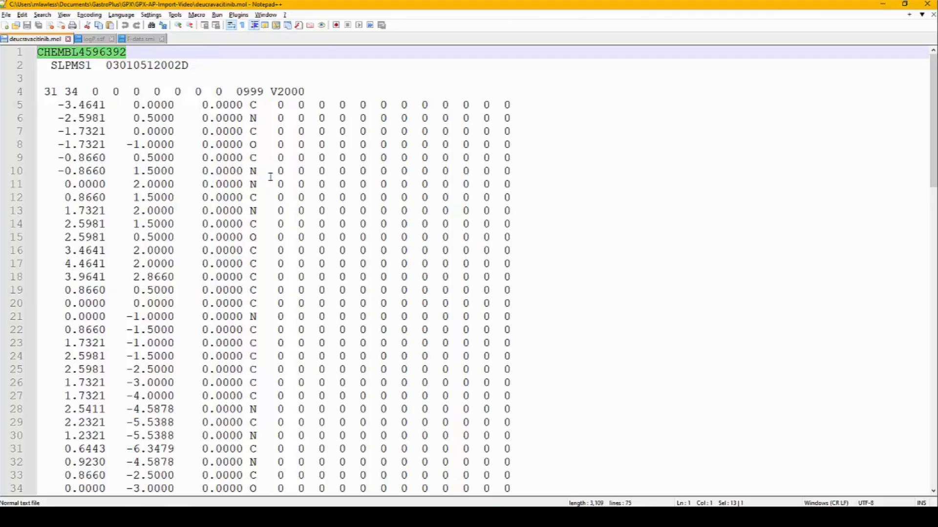
scroll(260, 173, down, 5)
scroll(262, 173, down, 14)
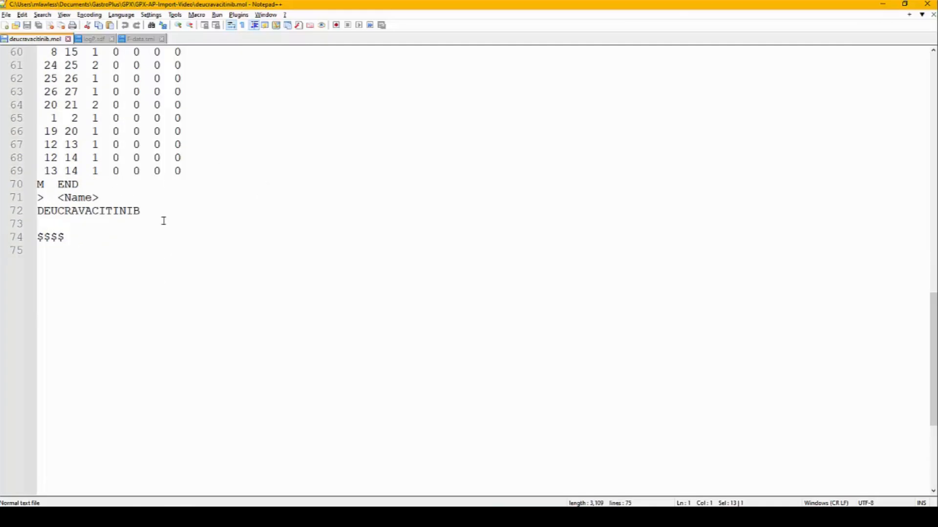
click(882, 4)
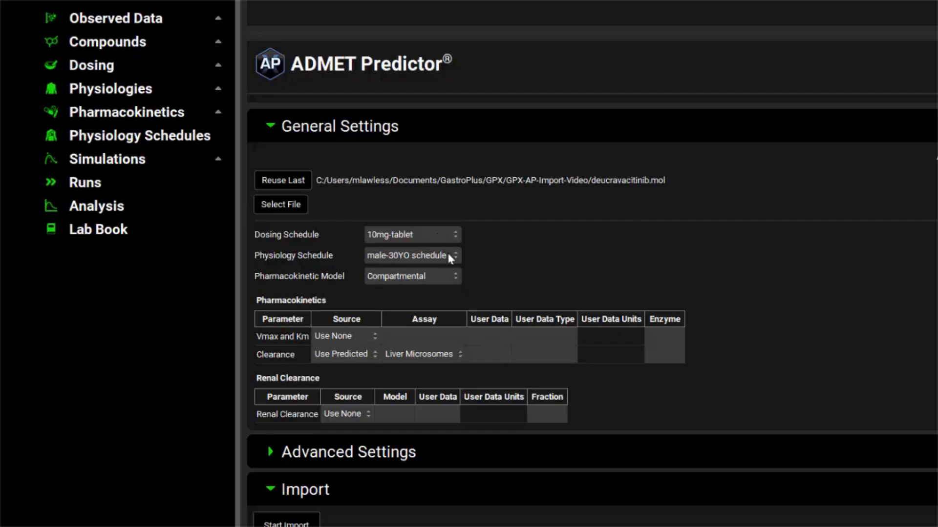
- Set the import's pharmacokinetic model to PhysiologicallyBased and the compound name source to User Data from the Name field
click(452, 281)
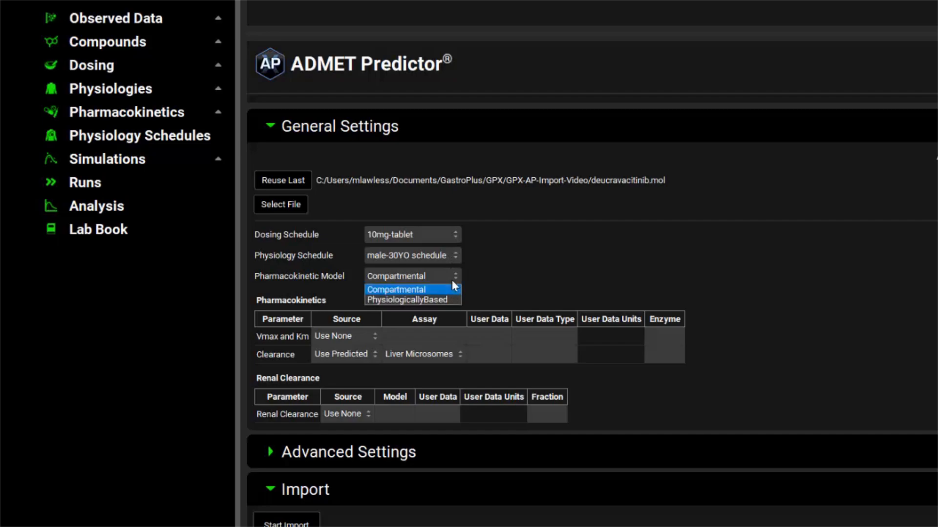
click(444, 300)
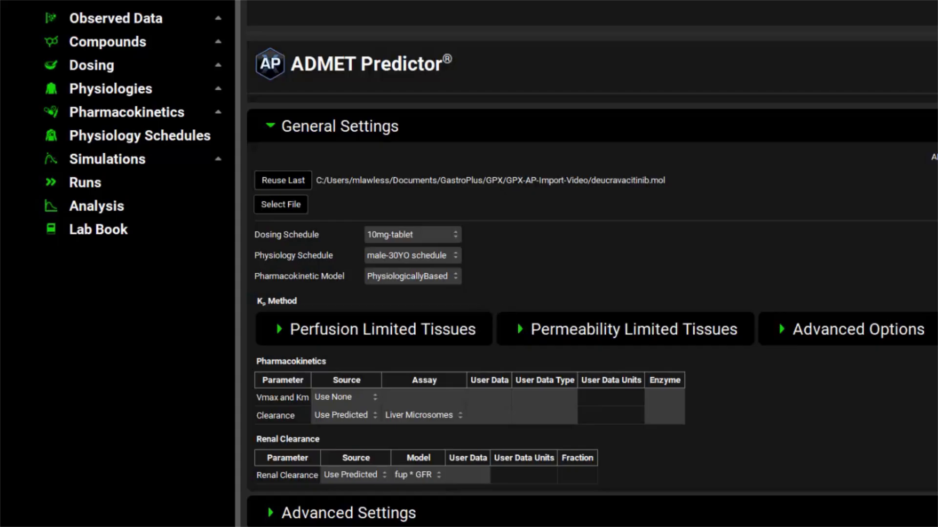
scroll(592, 313, down, 1)
click(491, 490)
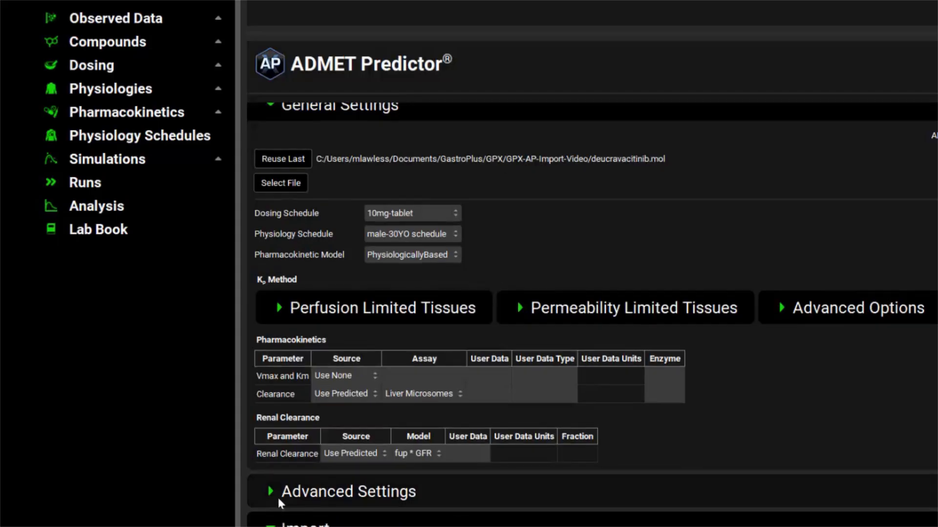
scroll(764, 446, down, 5)
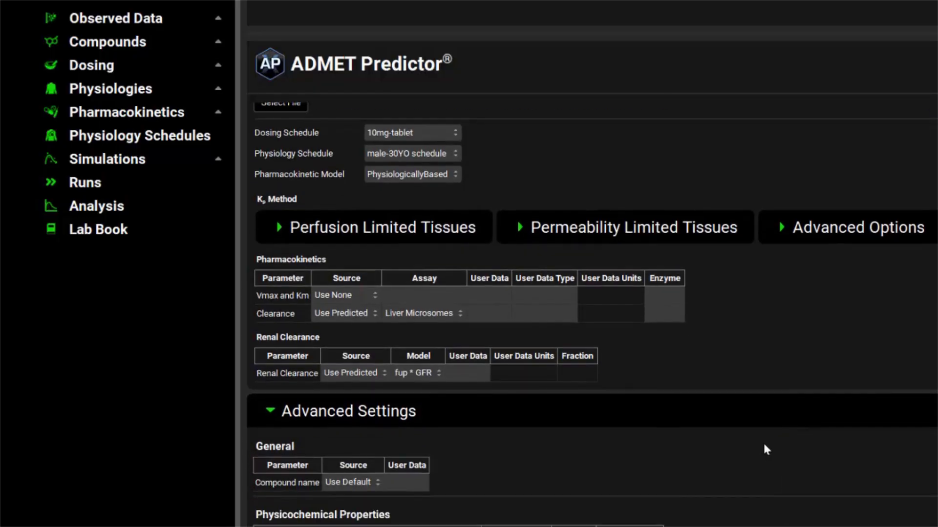
click(374, 334)
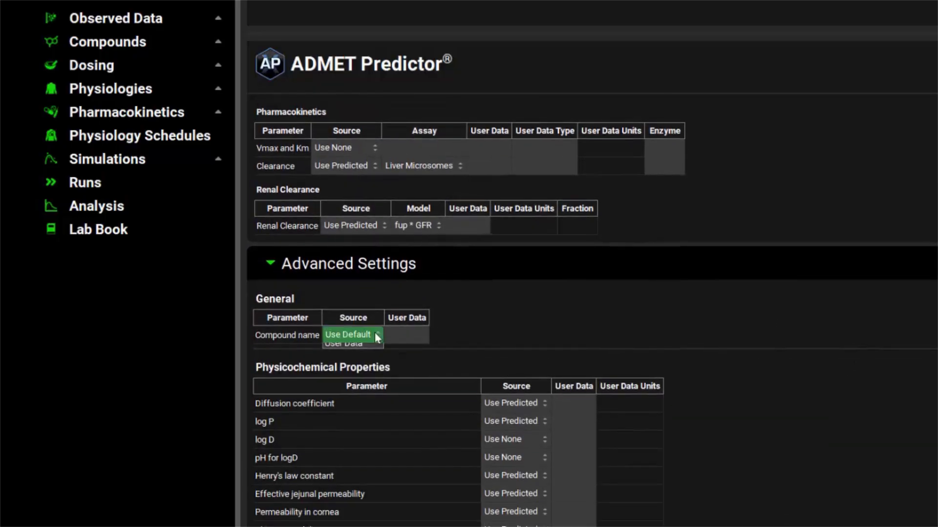
click(365, 359)
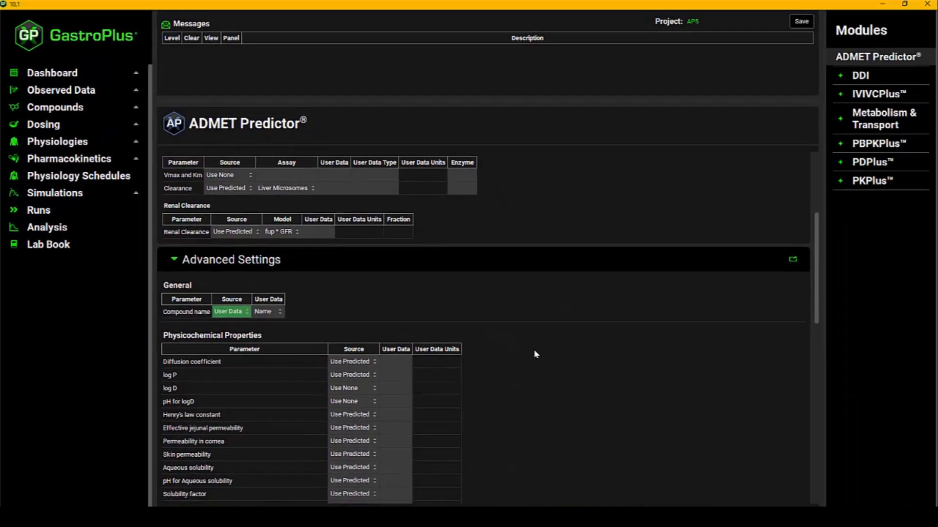
- Start the ADMET Predictor import of the deucravacitinib structure
scroll(762, 380, down, 3)
scroll(538, 367, down, 10)
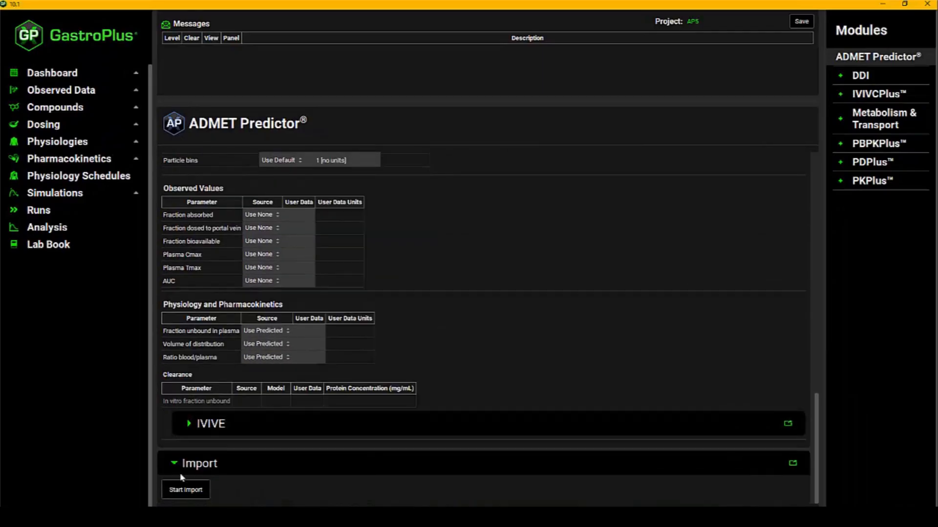
click(184, 493)
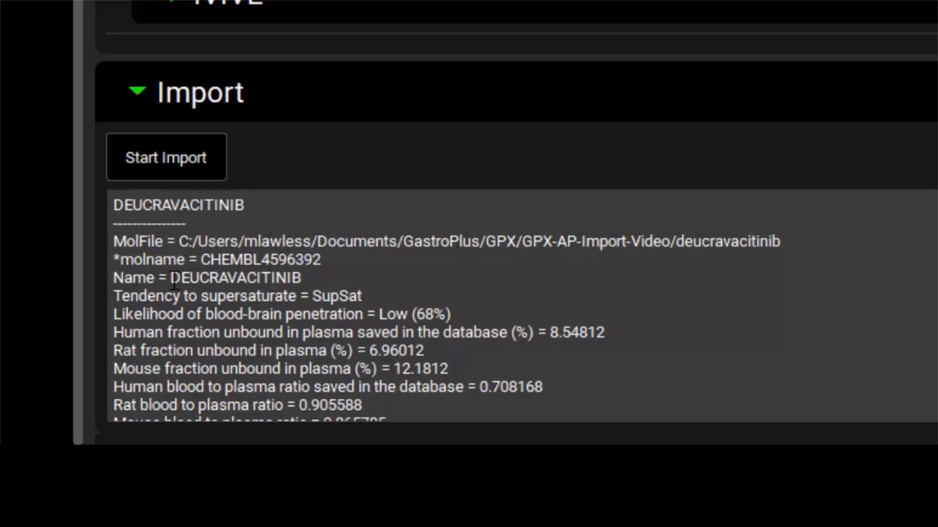
- Examine the import log for deucravacitinib, from the molecule name fields through the transporter, CYP and intrinsic clearance predictions
drag(214, 258, 329, 270)
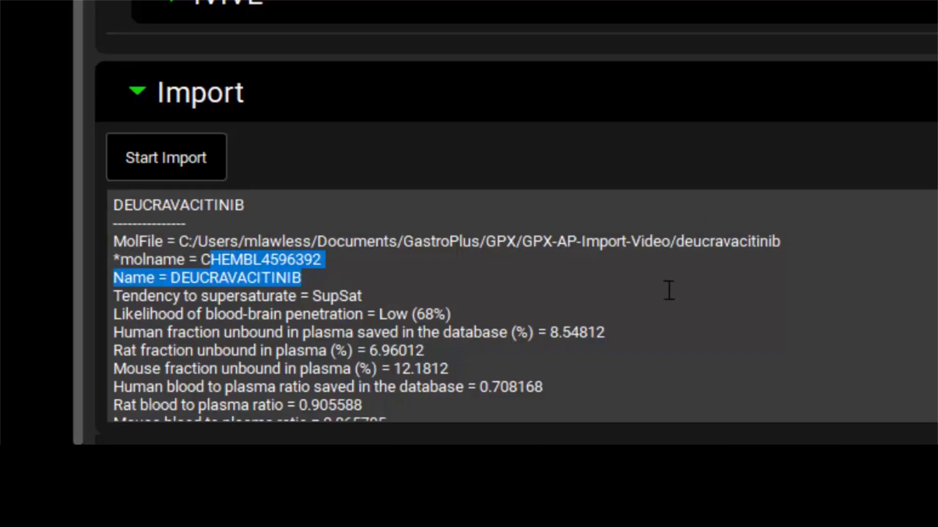
scroll(670, 290, down, 2)
scroll(670, 291, down, 8)
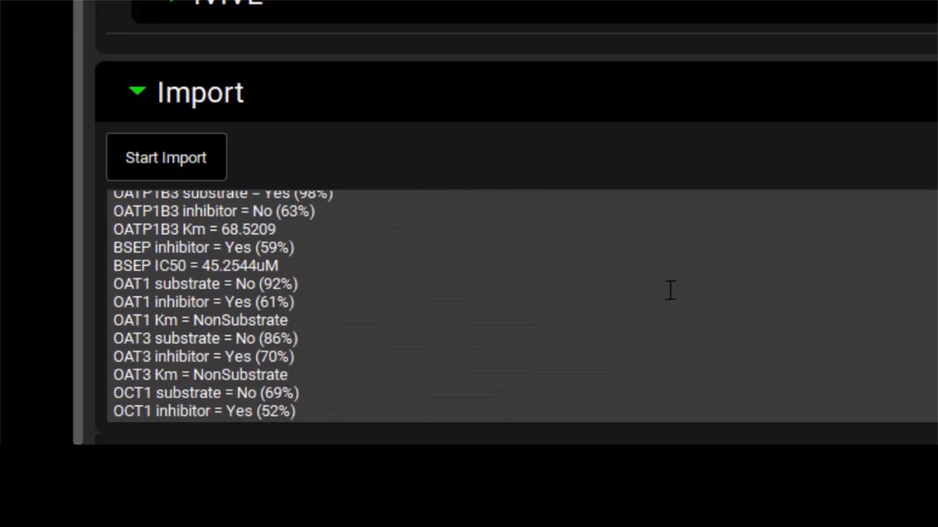
scroll(669, 291, down, 5)
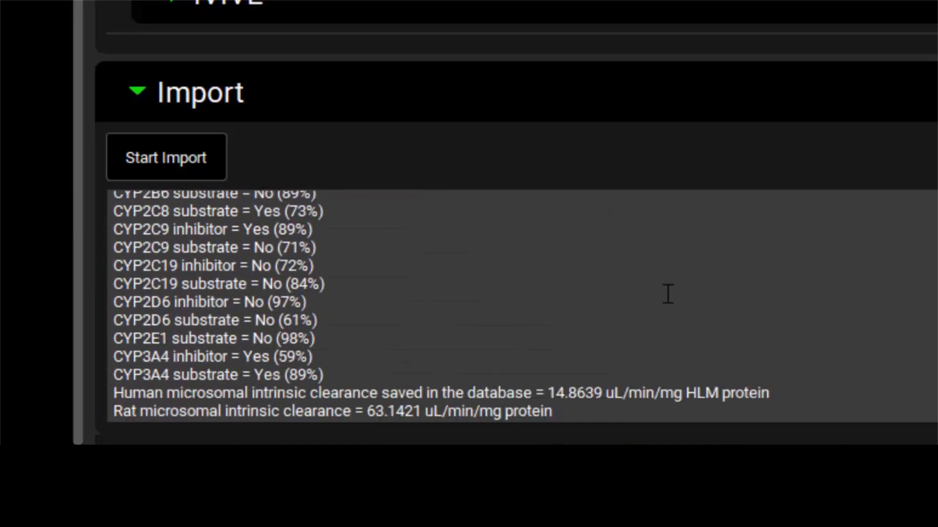
scroll(668, 294, down, 1)
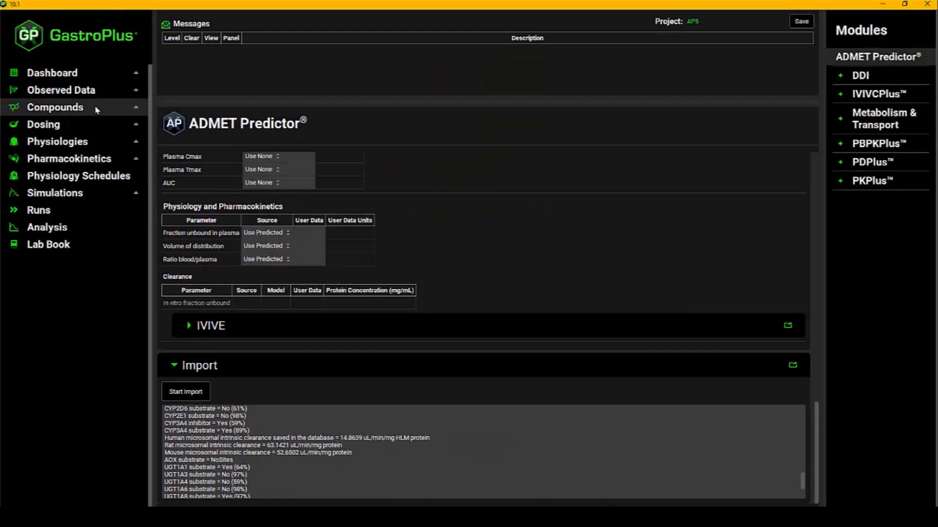
- Review the molecular properties and solubility data of the imported compound DEUCRAVACITINIB
click(97, 110)
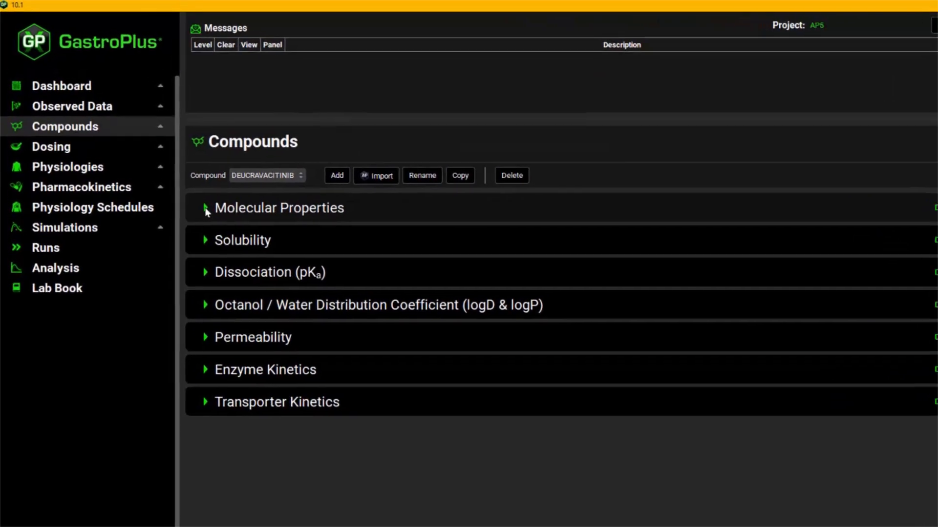
click(173, 177)
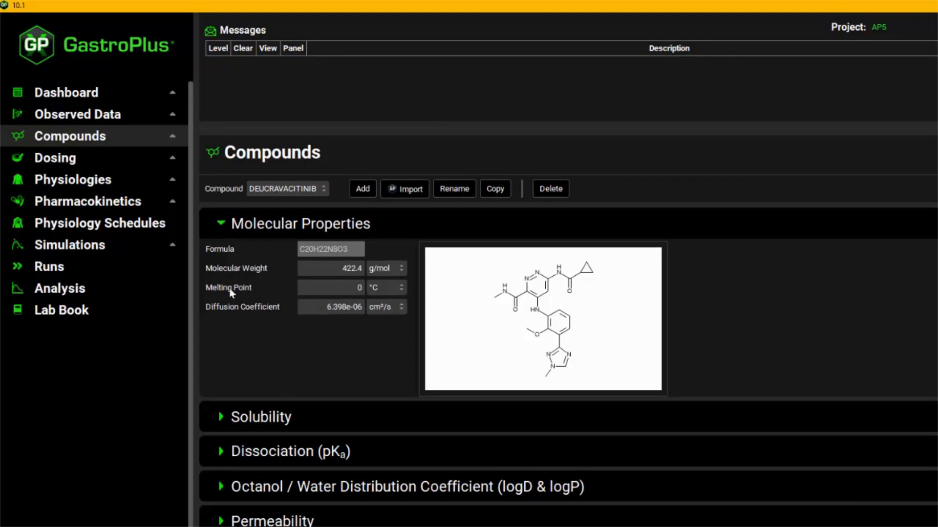
click(222, 224)
click(221, 260)
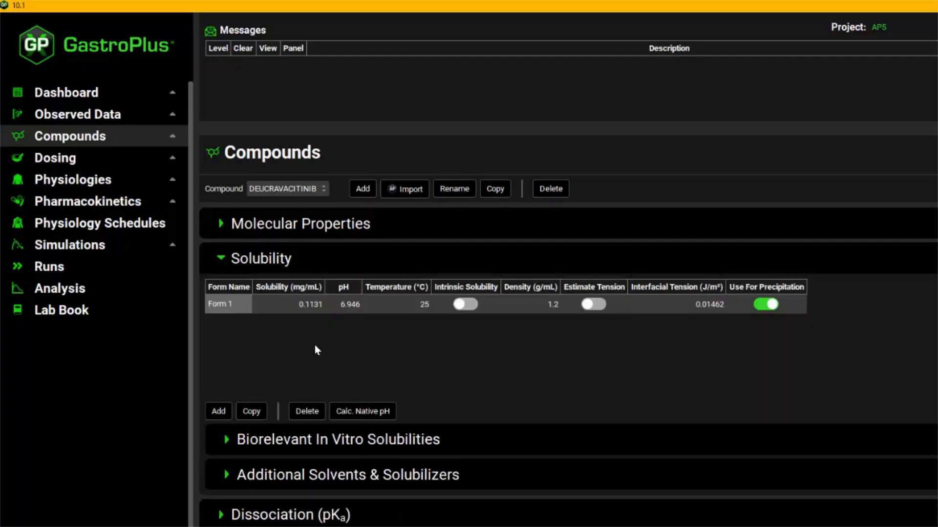
click(221, 259)
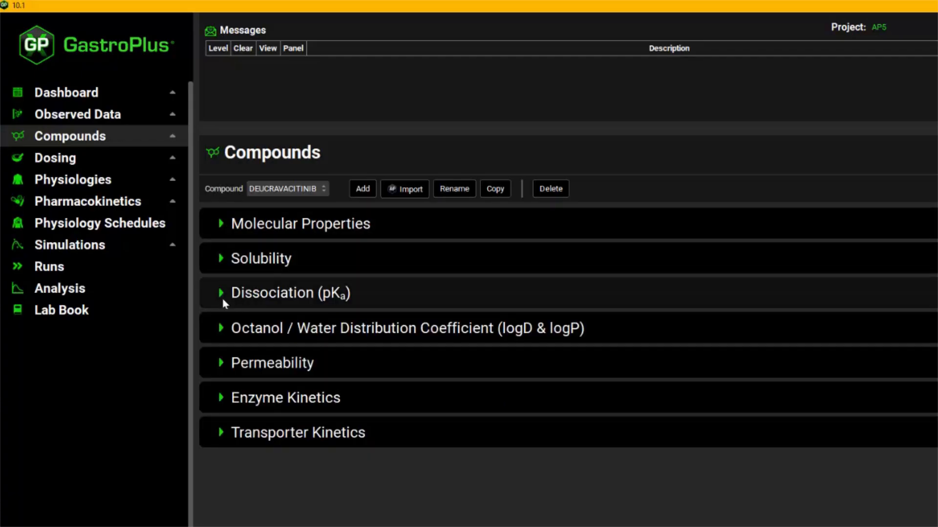
- Review the compound's dissociation (pKa), octanol/water distribution coefficient and permeability data
click(221, 295)
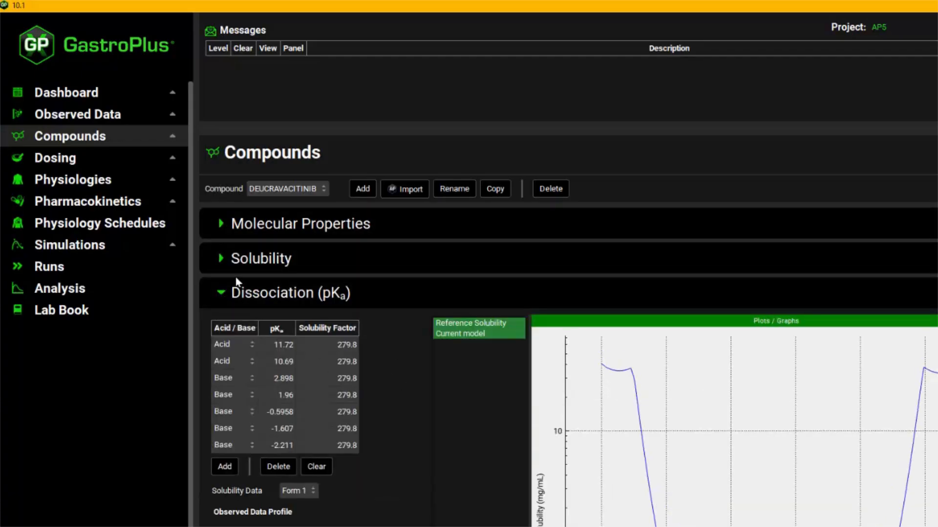
click(226, 294)
click(222, 329)
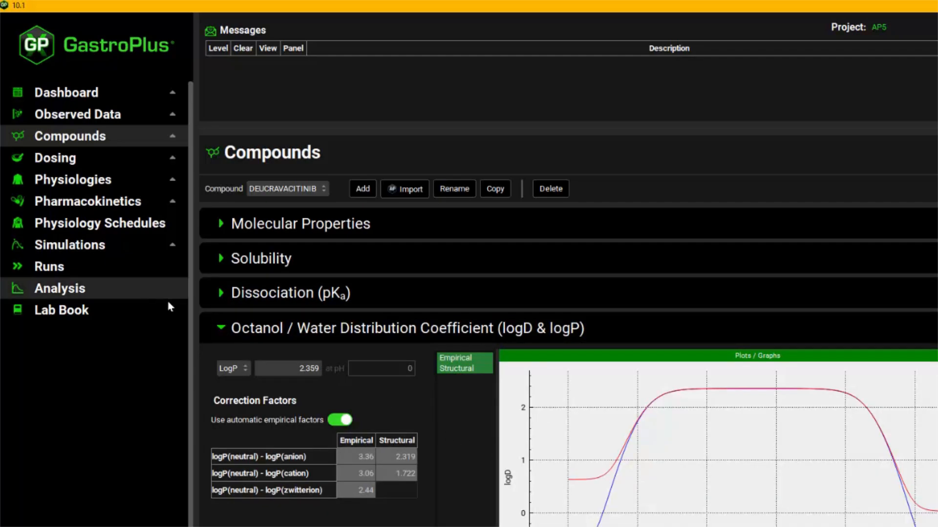
click(219, 328)
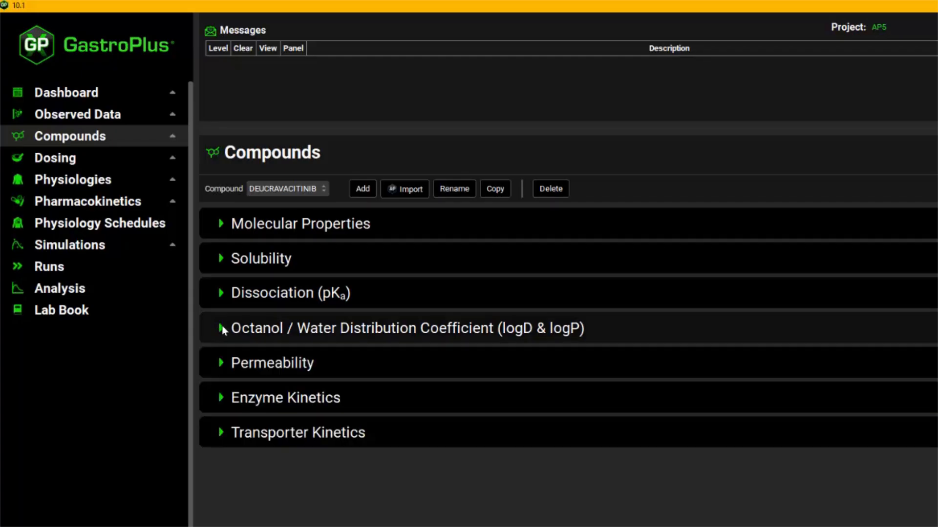
click(222, 363)
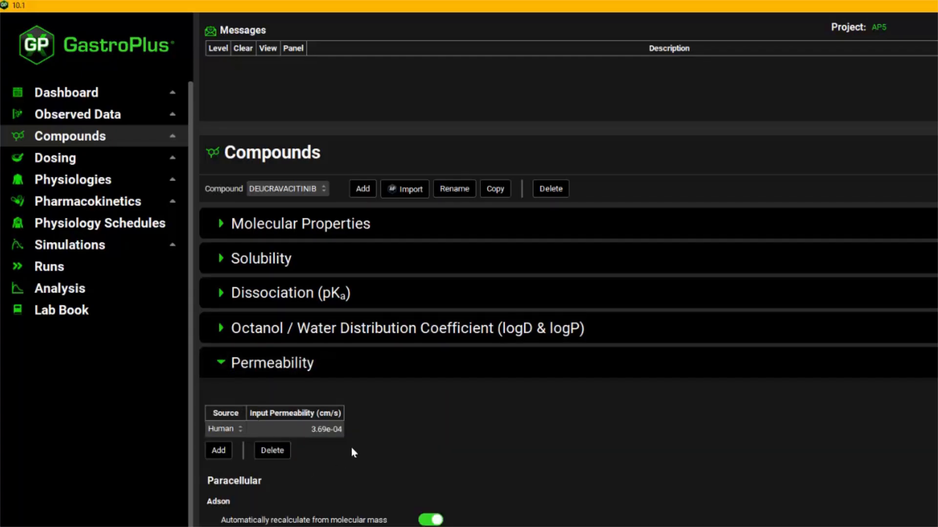
click(222, 364)
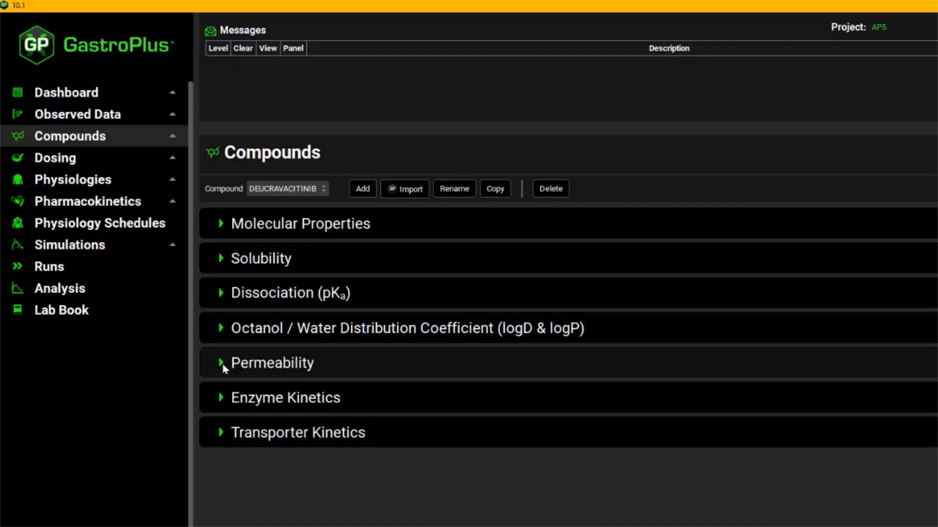
- Run the simulation for DEUCRAVACITINIB
click(104, 244)
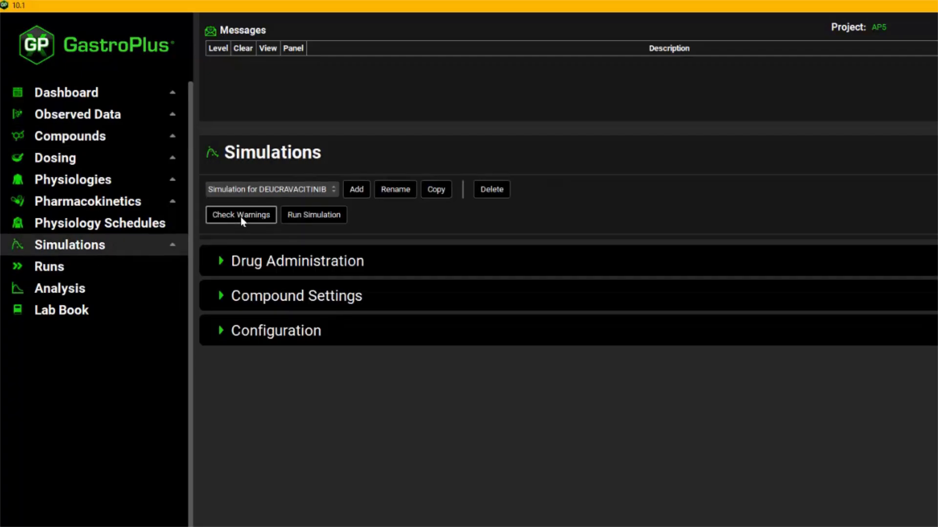
click(304, 216)
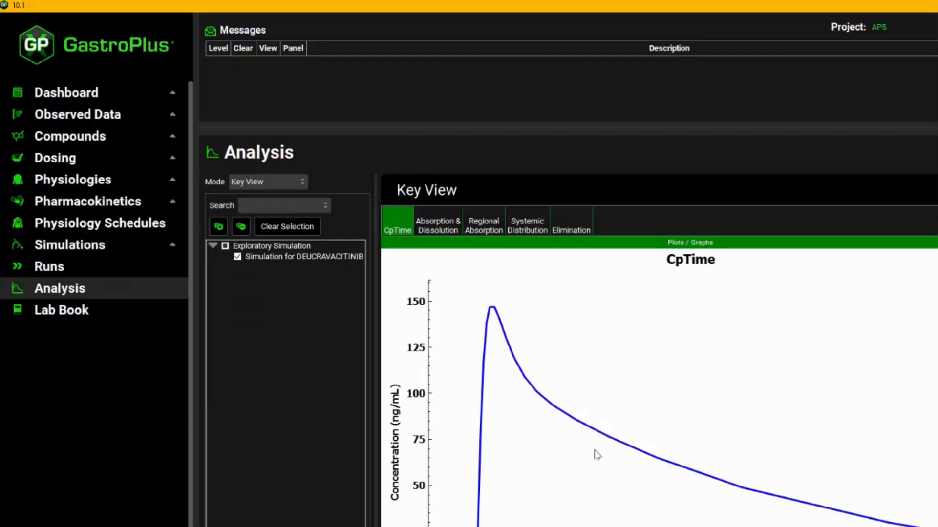
- Select the Simulations run with the DEUCRAVACITINIB simulation included and save the project
click(104, 274)
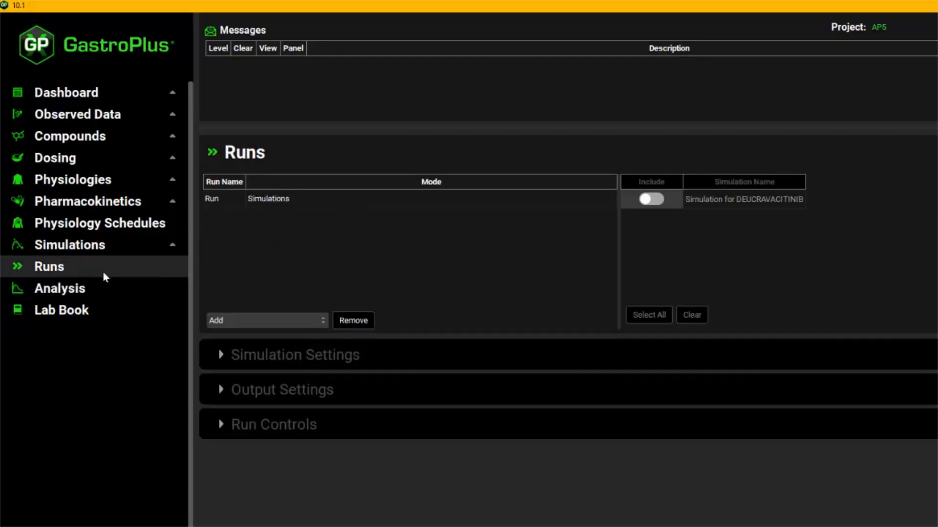
click(303, 204)
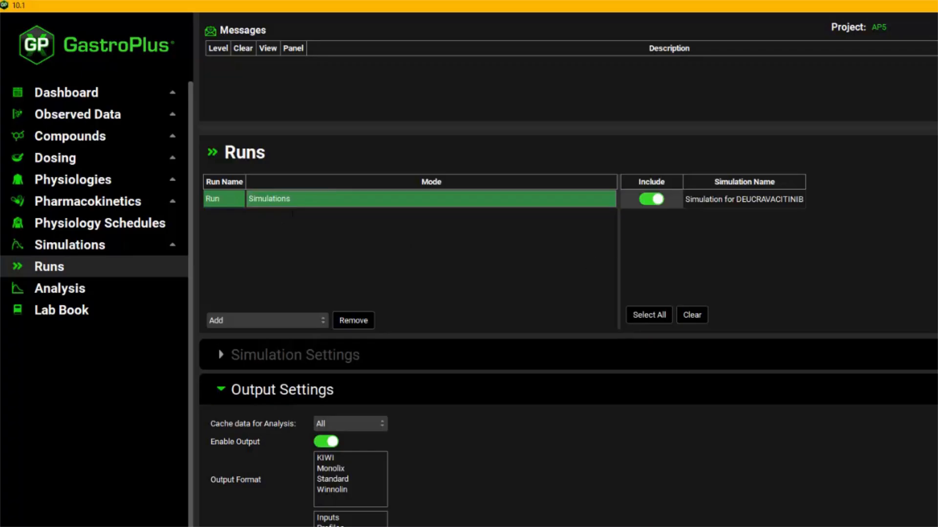
key(ctrl+s)
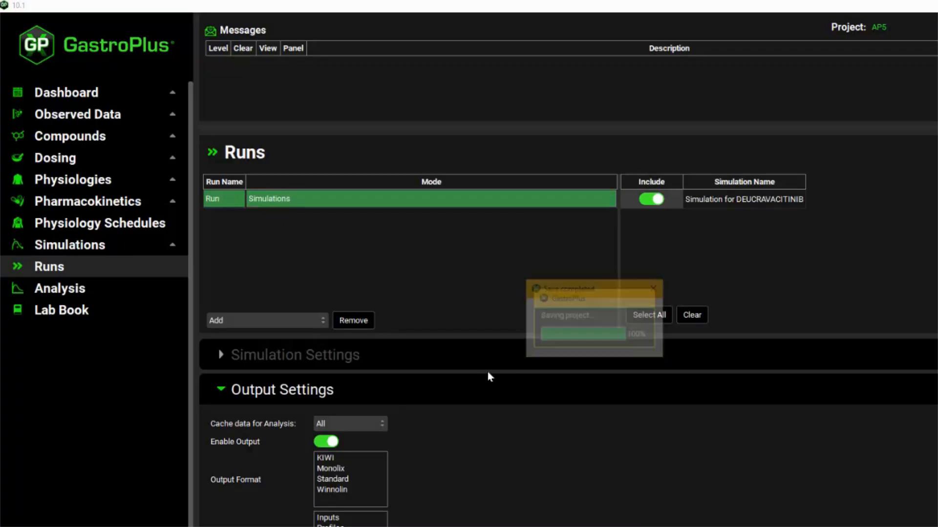
click(649, 343)
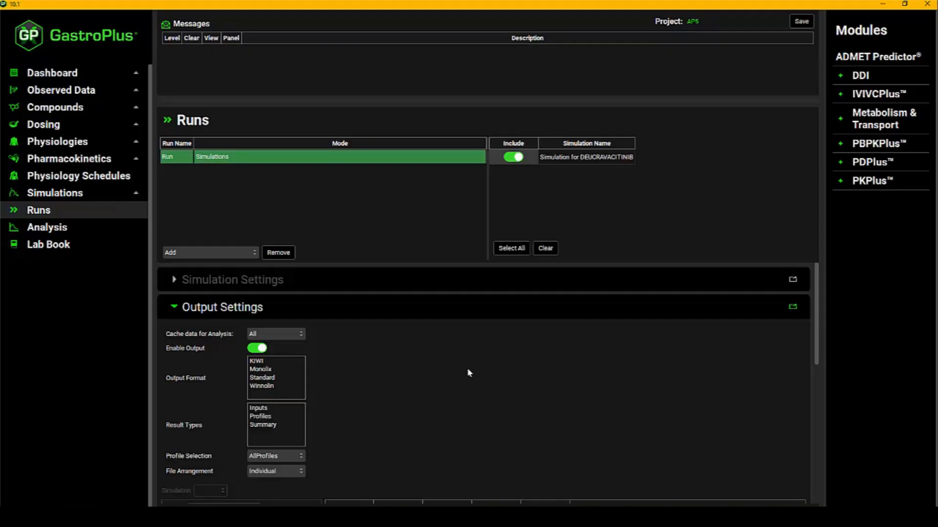
- Return to the ADMET Predictor compound import and load logP.sdf as the structure file
click(59, 113)
click(326, 151)
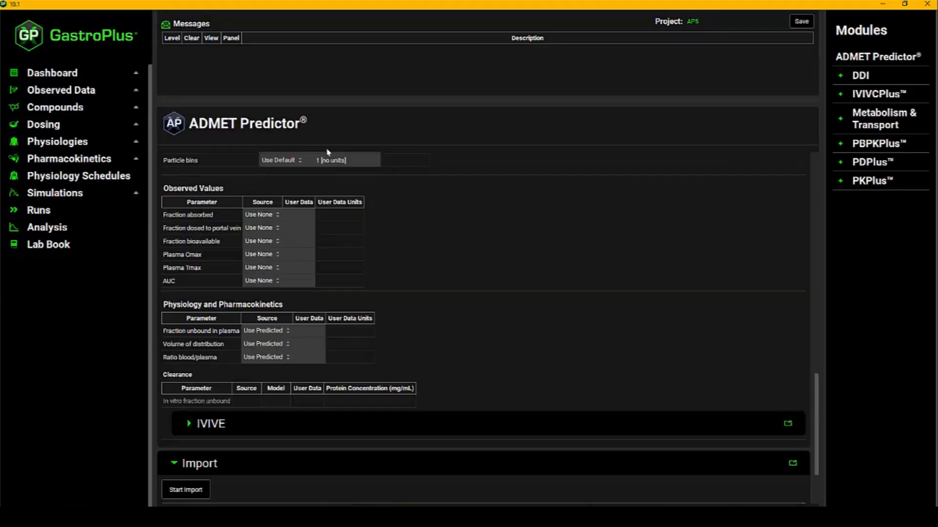
scroll(538, 227, up, 1)
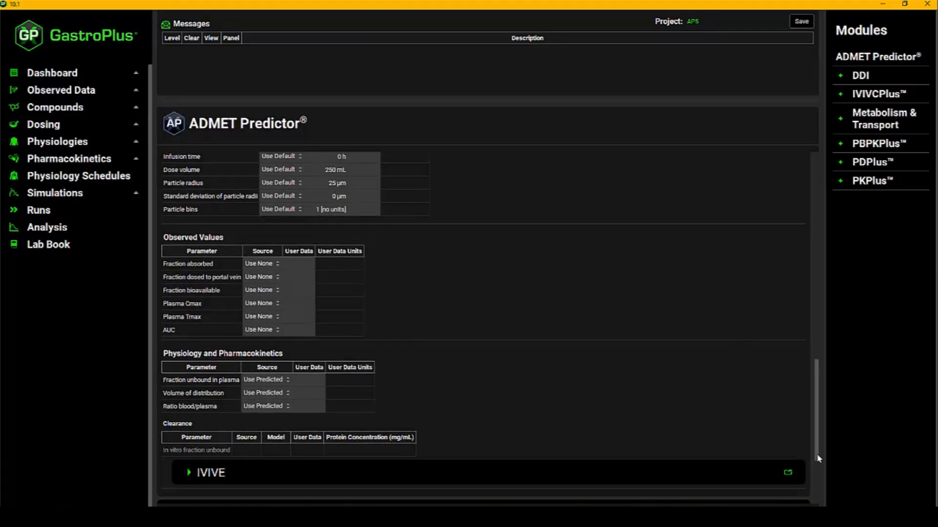
drag(816, 455, 835, 205)
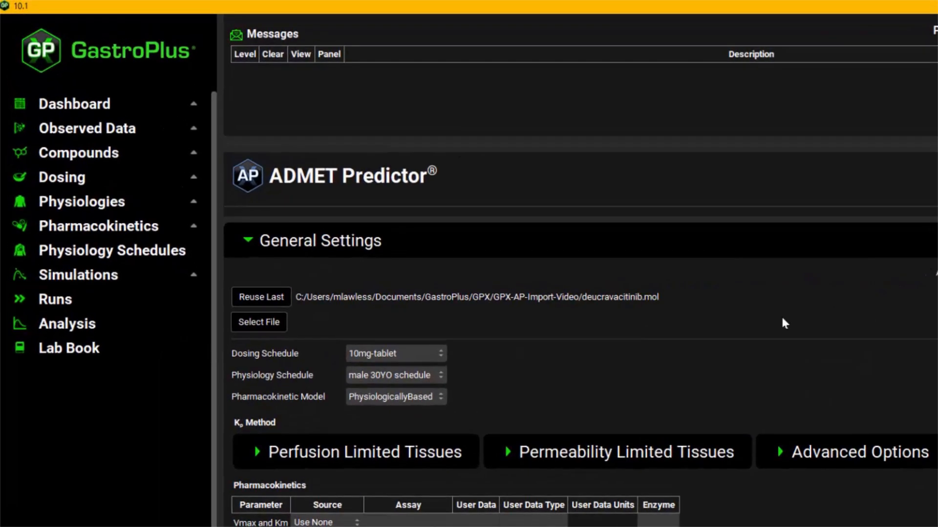
click(251, 323)
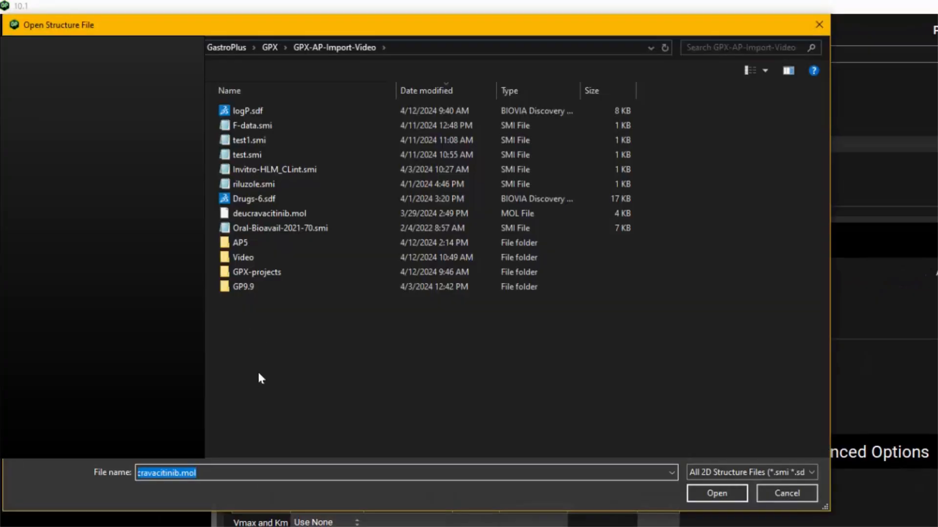
double_click(259, 115)
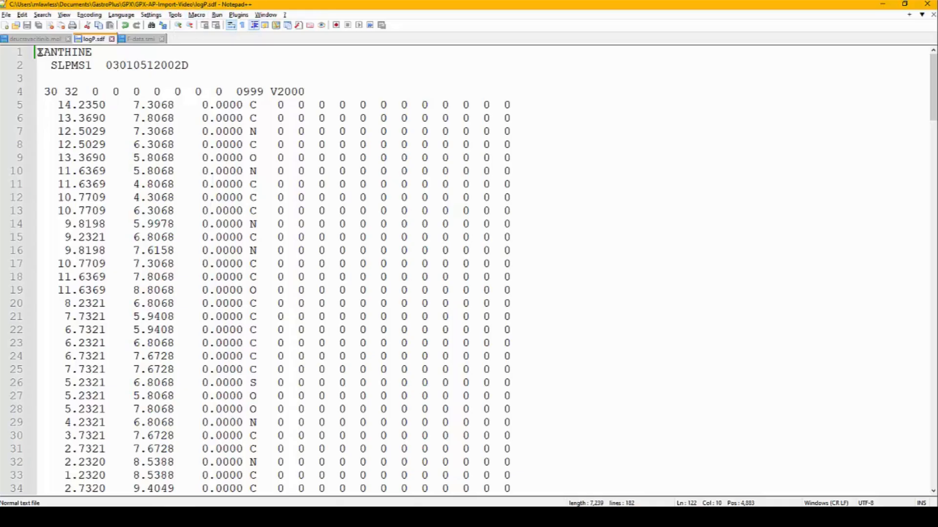
- Examine the molecule names and the Identifier and ExlogP fields of each structure in logP.sdf in Notepad++
scroll(266, 200, down, 13)
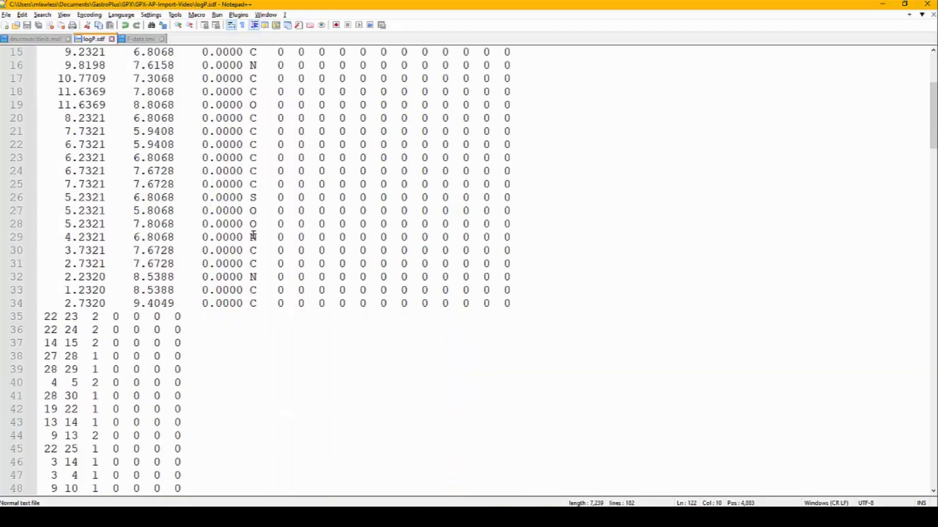
scroll(255, 267, down, 4)
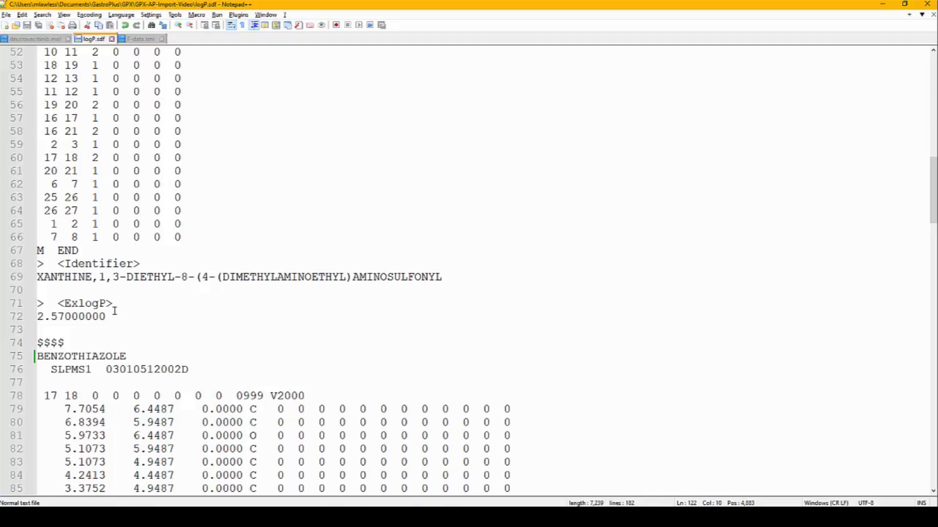
scroll(169, 299, down, 16)
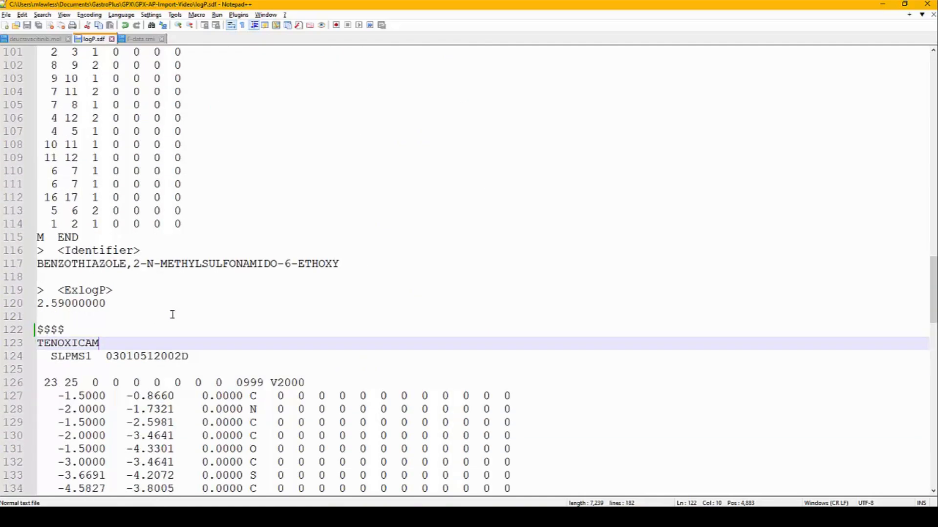
scroll(173, 318, down, 12)
scroll(172, 326, down, 7)
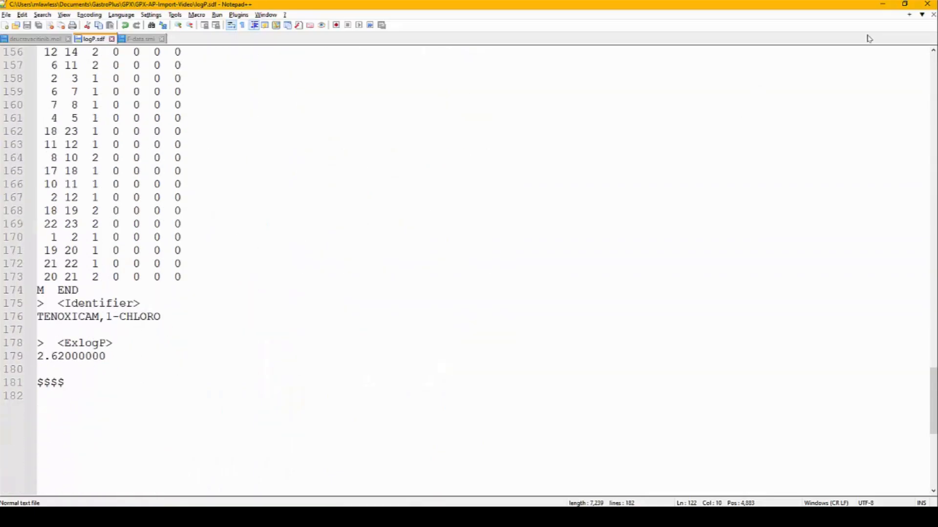
click(881, 5)
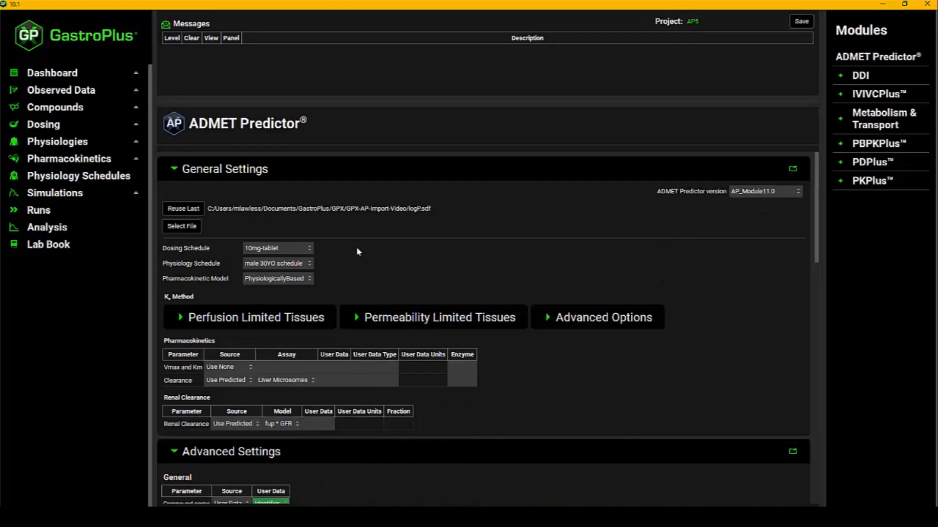
- Set the log P source to User Data and assign it the ExlogP field
scroll(437, 254, down, 3)
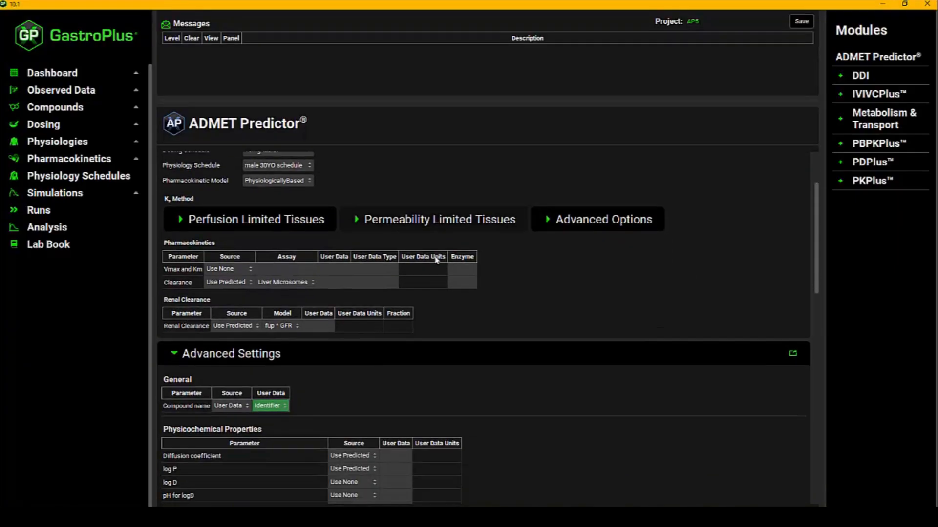
scroll(437, 259, down, 3)
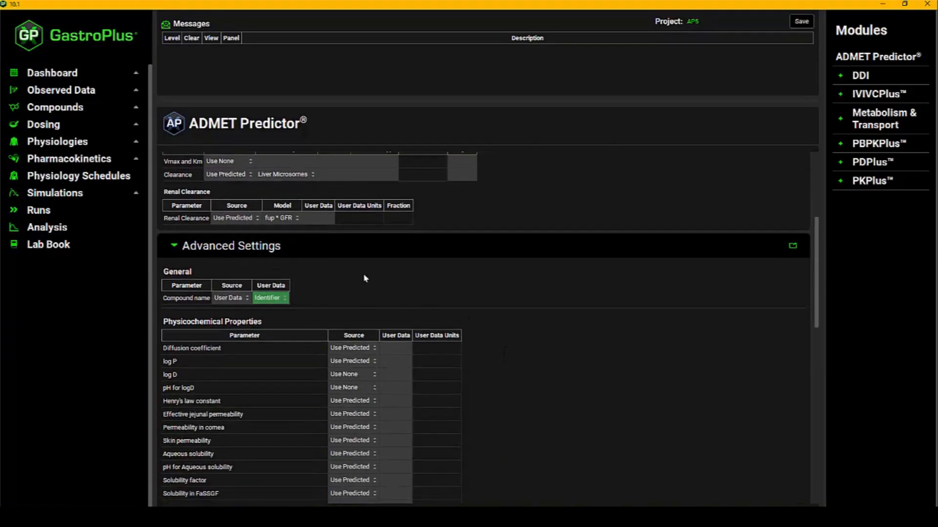
click(364, 364)
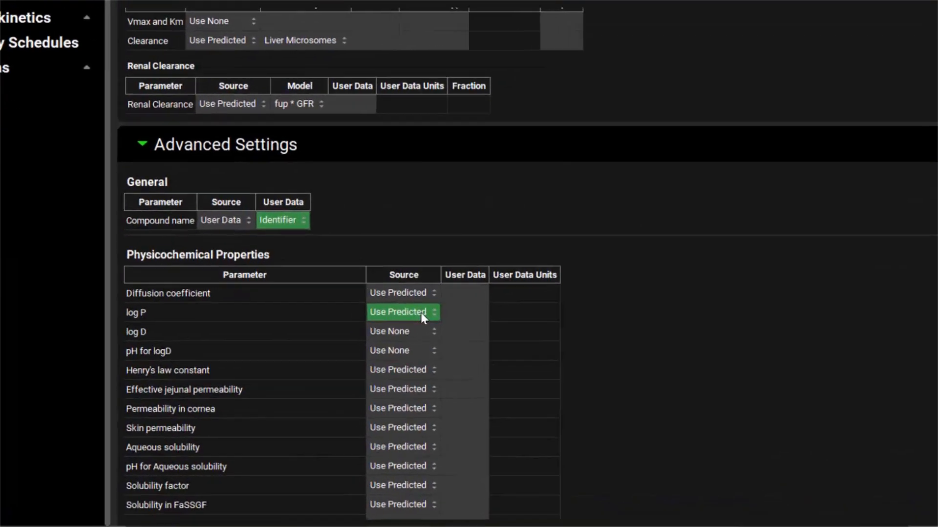
click(366, 361)
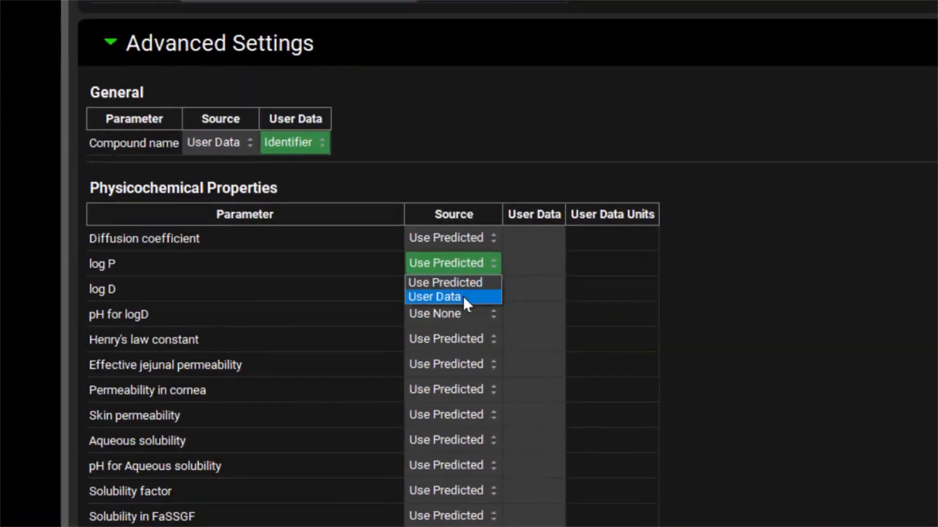
click(463, 296)
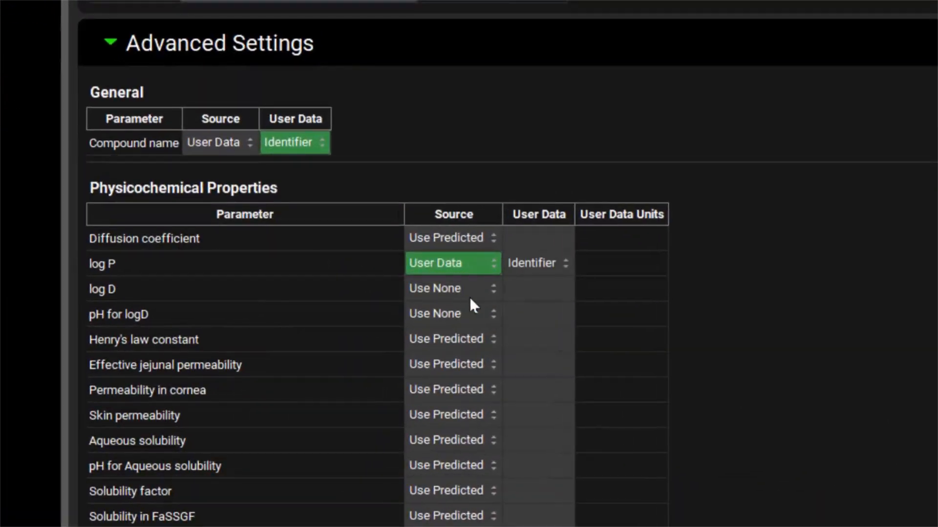
click(553, 263)
click(552, 262)
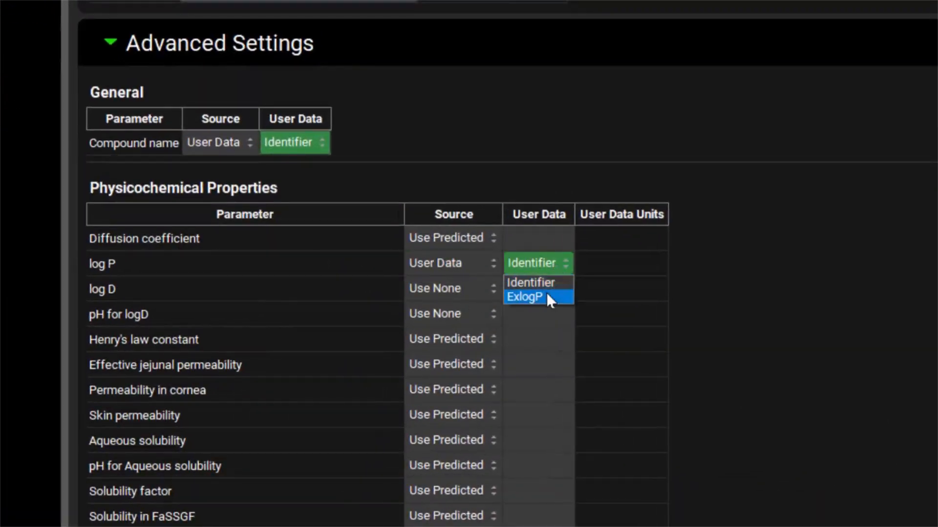
click(546, 293)
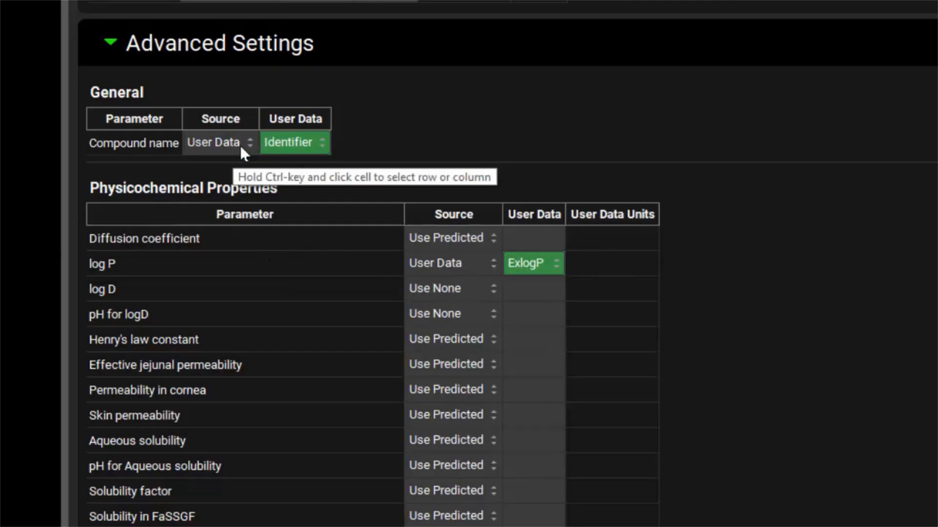
- Set the compound name source to Use Default and start the import of the logP.sdf structures
click(252, 143)
click(252, 143)
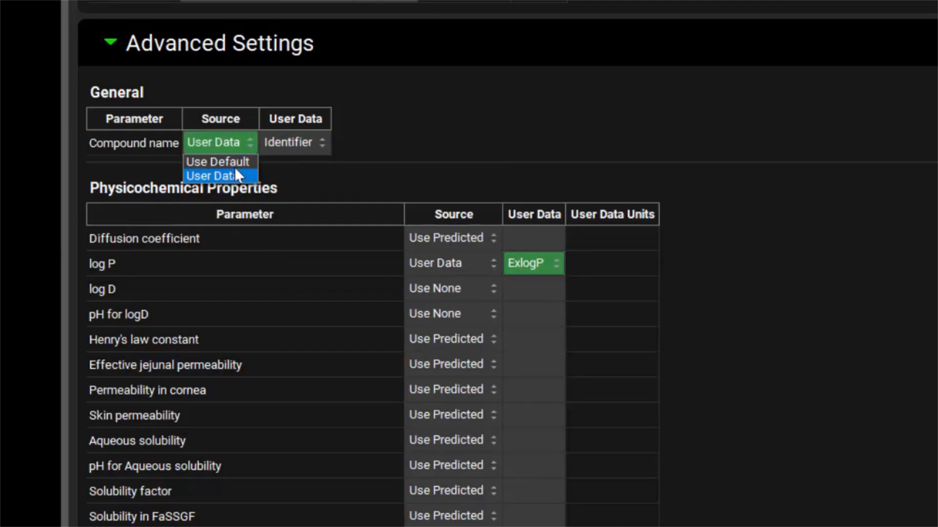
click(235, 162)
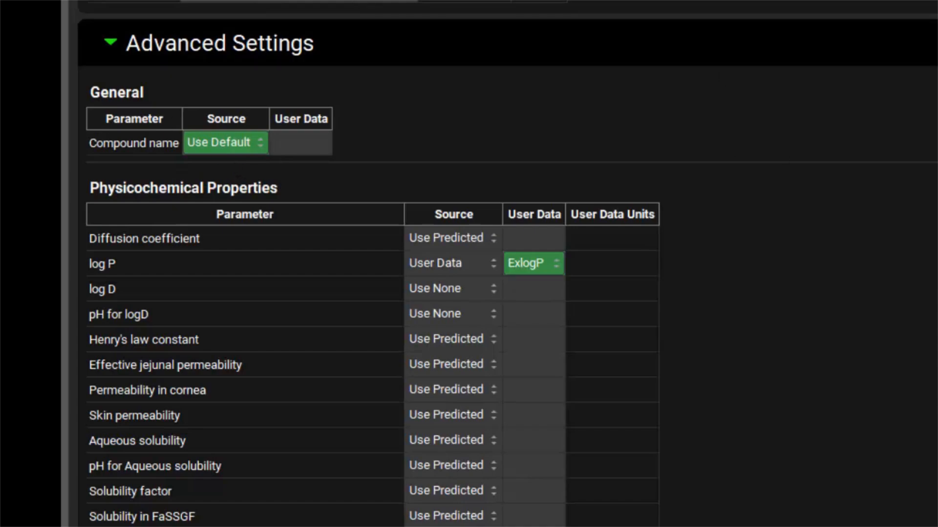
scroll(469, 264, down, 15)
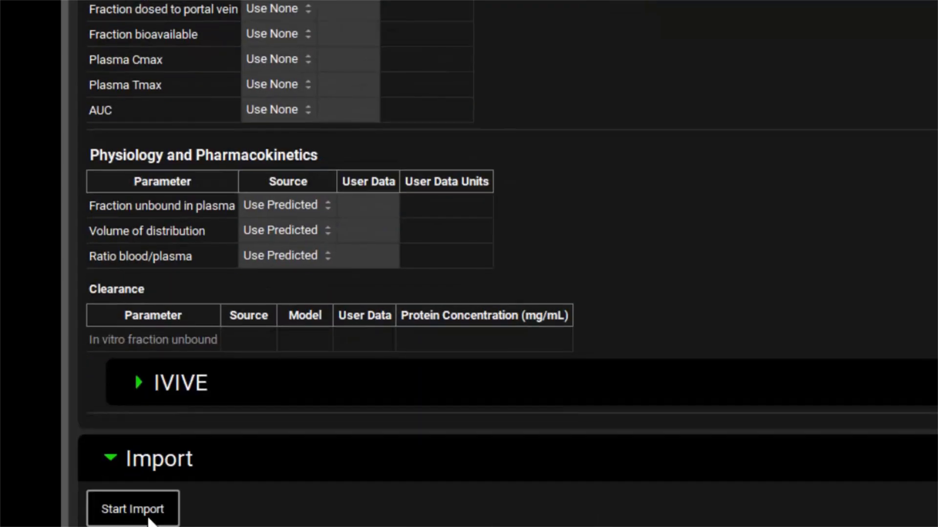
click(121, 516)
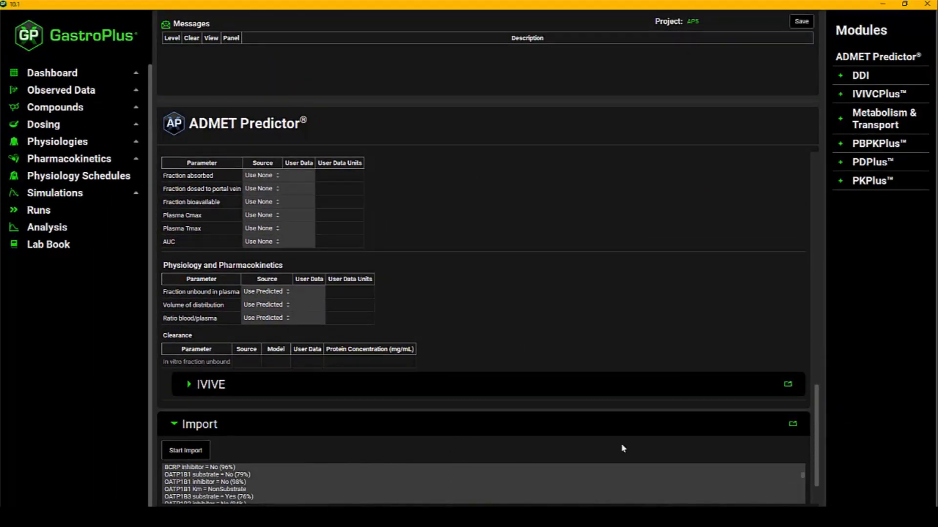
- Review the import results of each compound in a separate maximized window, including TENOXICAM, and close it
click(792, 424)
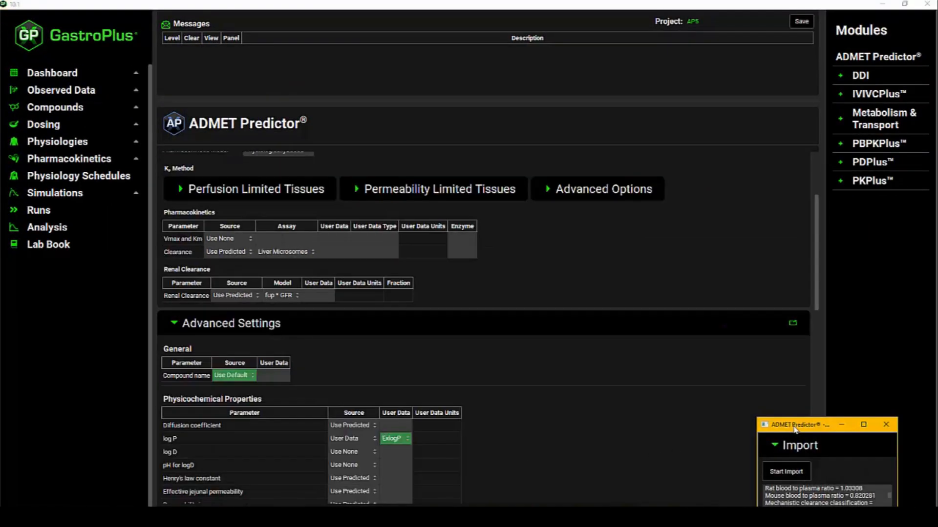
click(864, 422)
scroll(675, 279, down, 10)
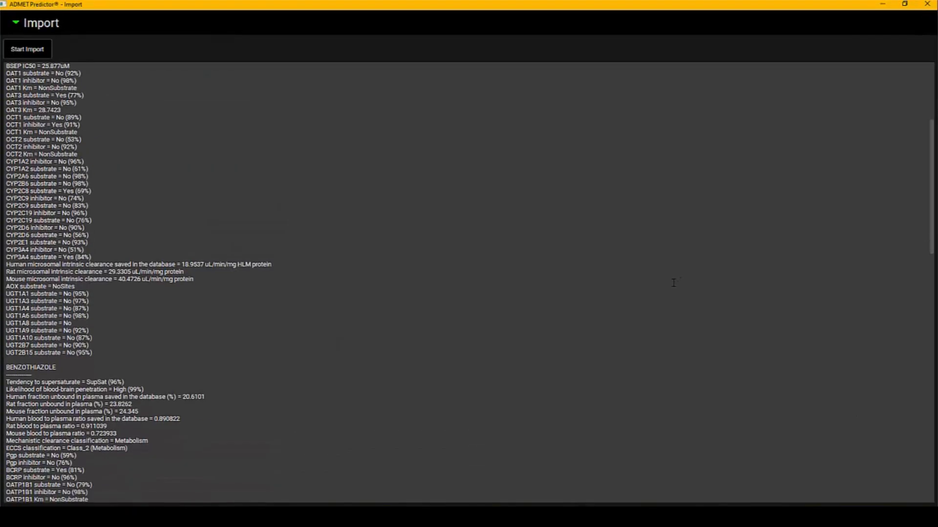
scroll(663, 319, down, 7)
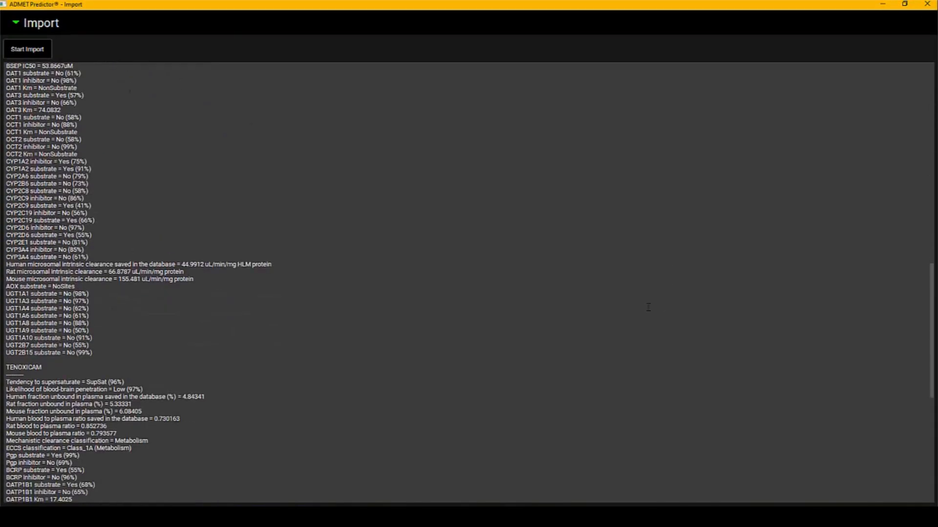
double_click(92, 374)
click(926, 5)
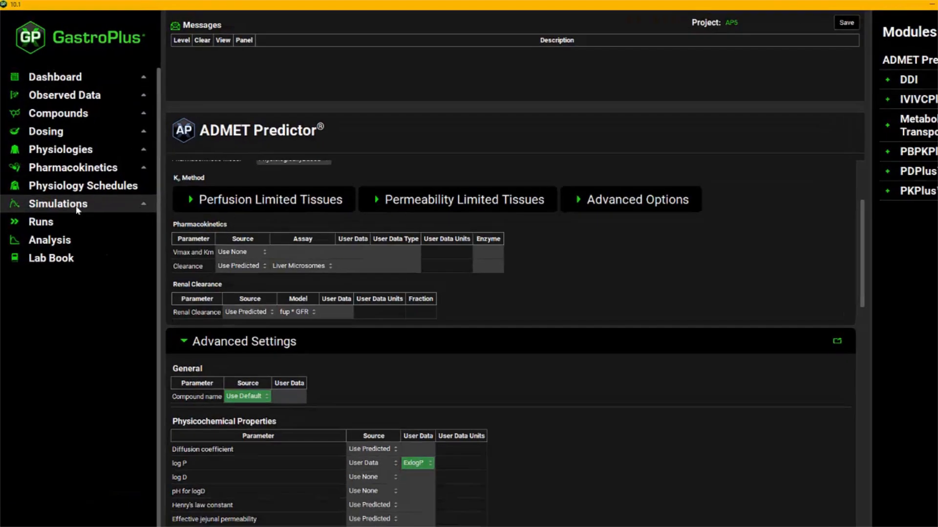
- Check which simulations are available in the project after the import
click(73, 195)
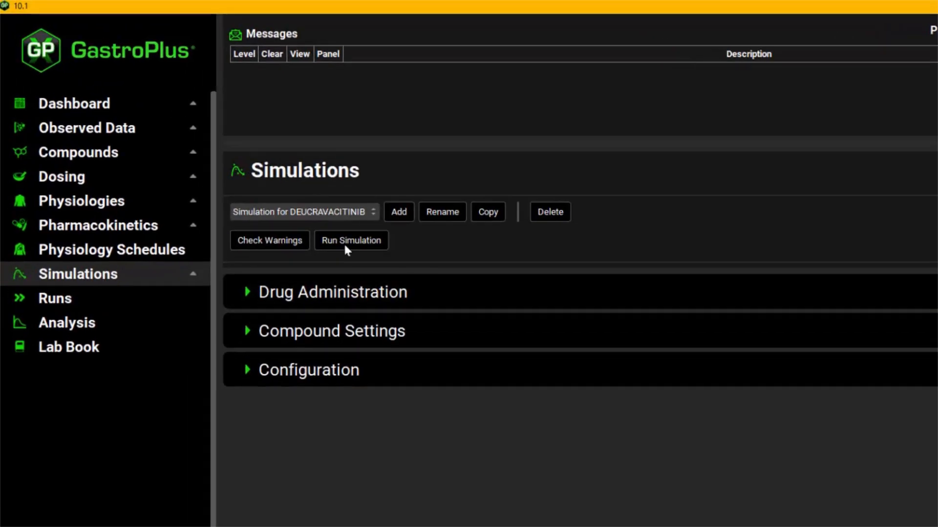
click(372, 215)
click(373, 224)
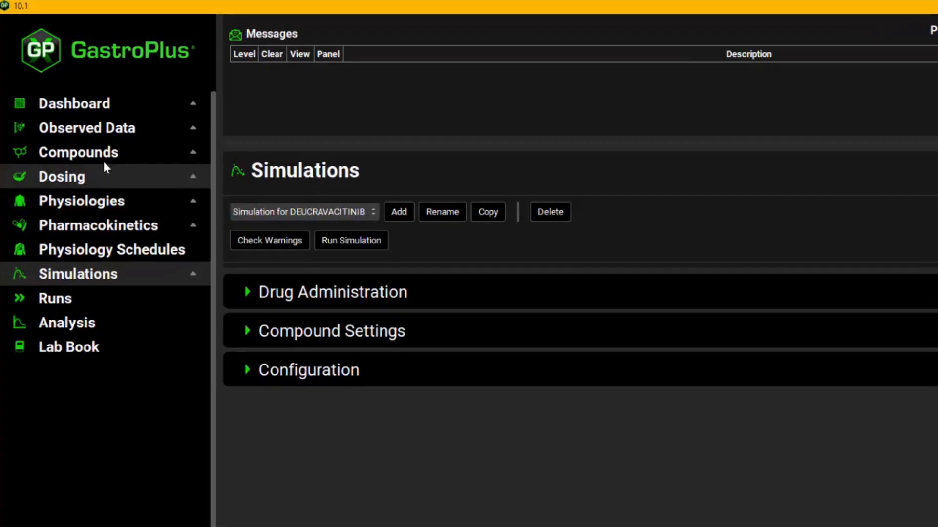
- Inspect the logD & logP section of the XANTHINE compound, then return to the simulations
click(103, 160)
click(354, 211)
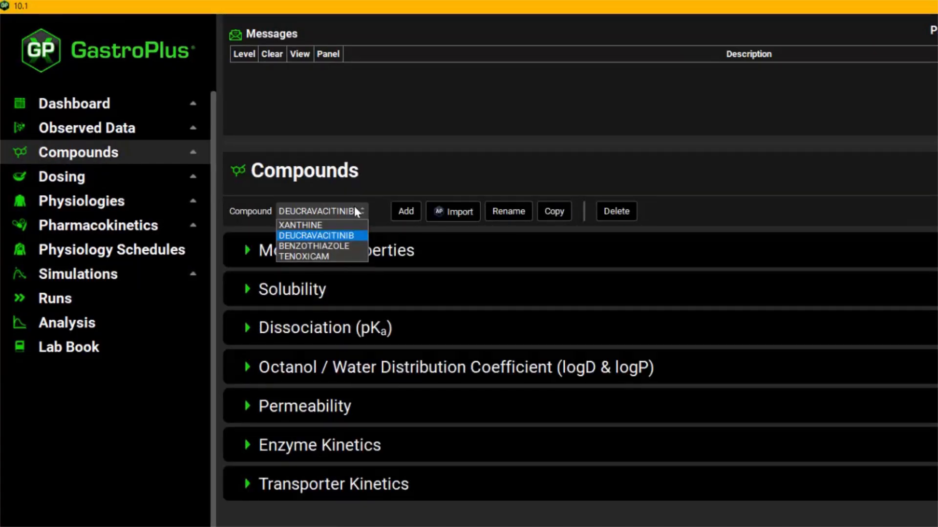
click(312, 225)
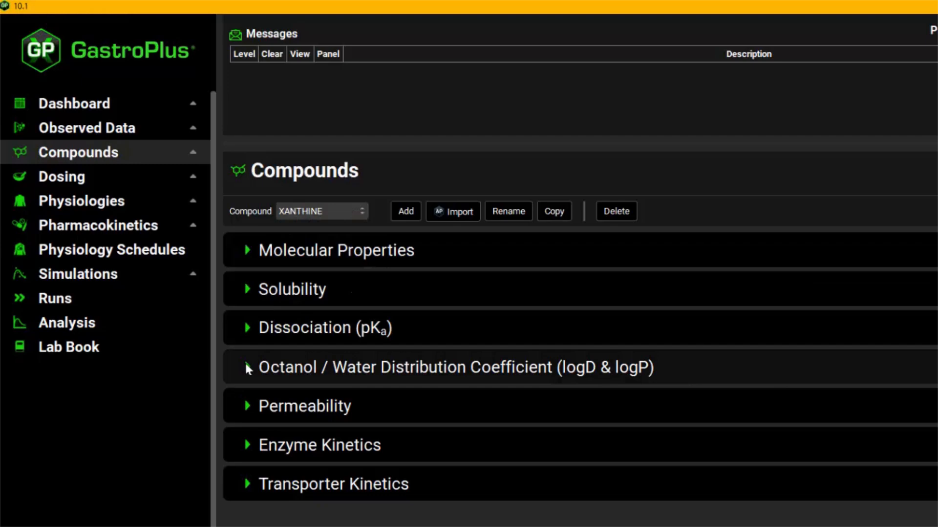
click(247, 368)
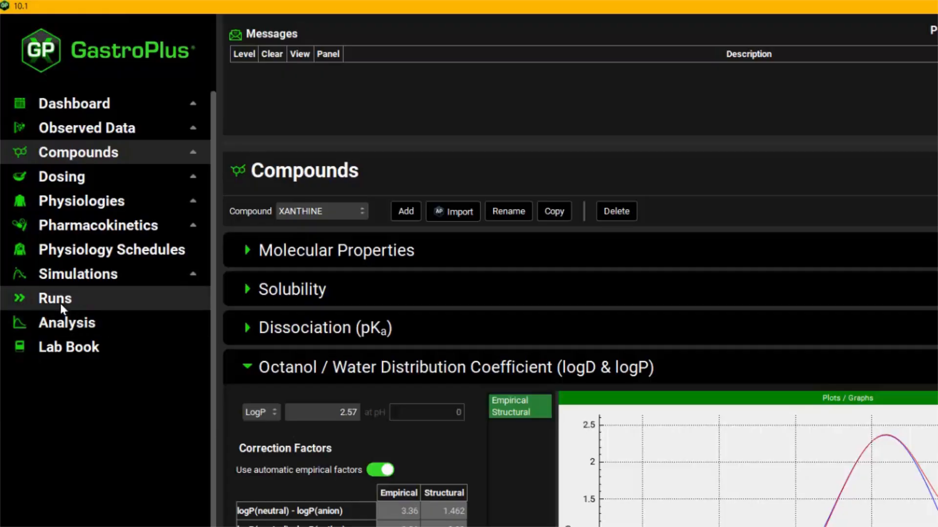
click(63, 276)
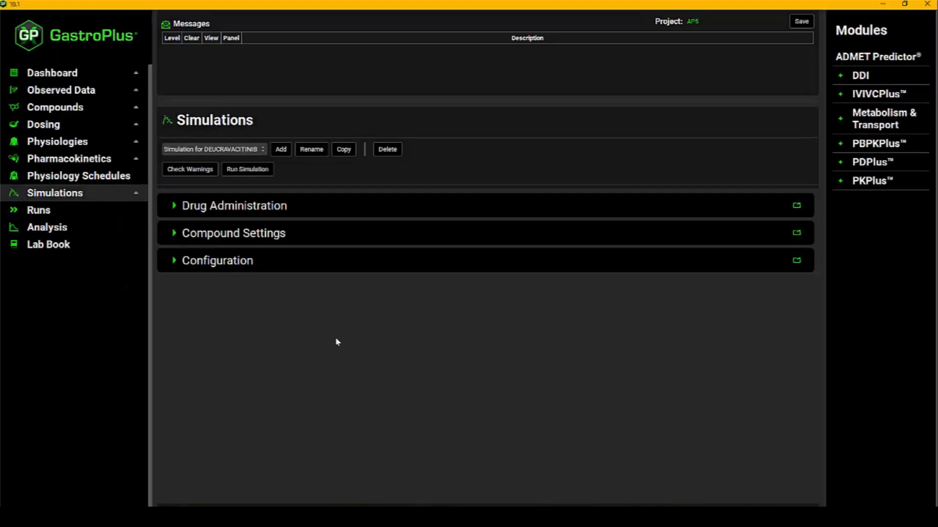
- Return to the ADMET Predictor compound import and load F-data.smi as the structure file
click(84, 115)
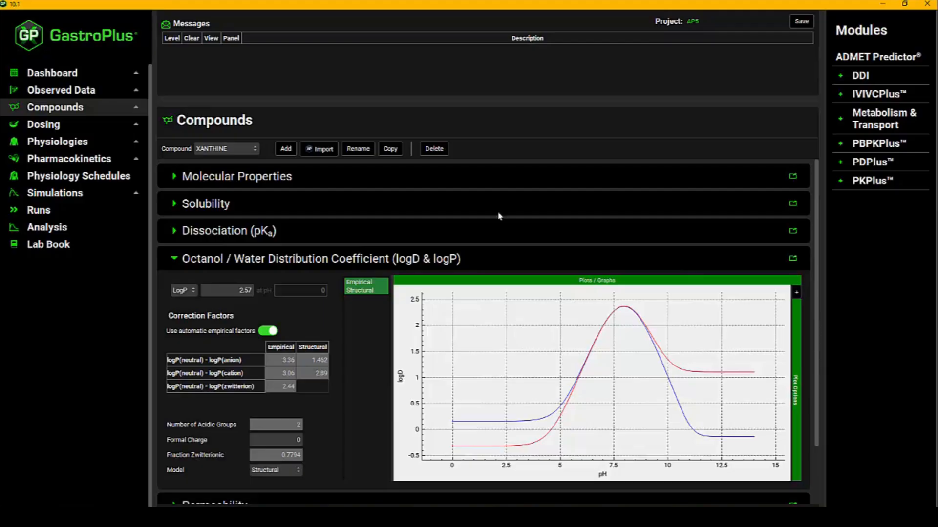
click(318, 149)
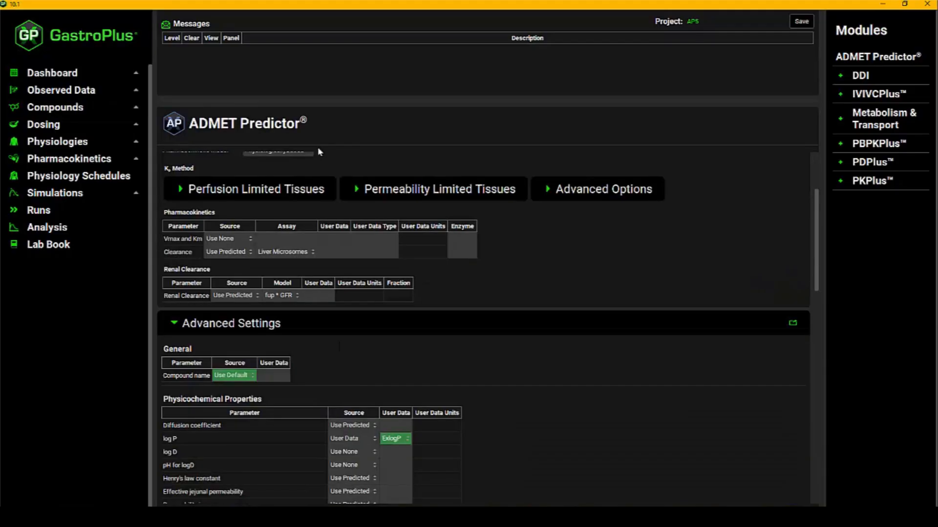
scroll(375, 172, up, 3)
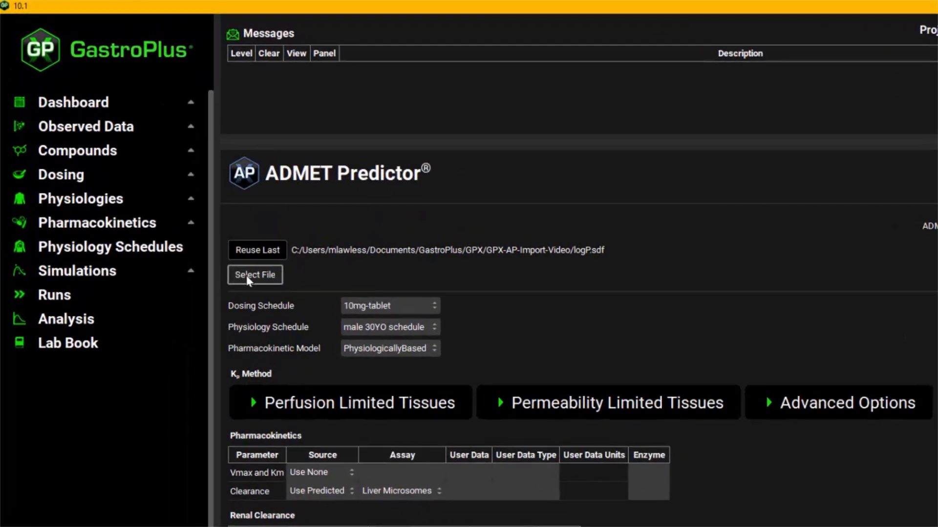
click(182, 195)
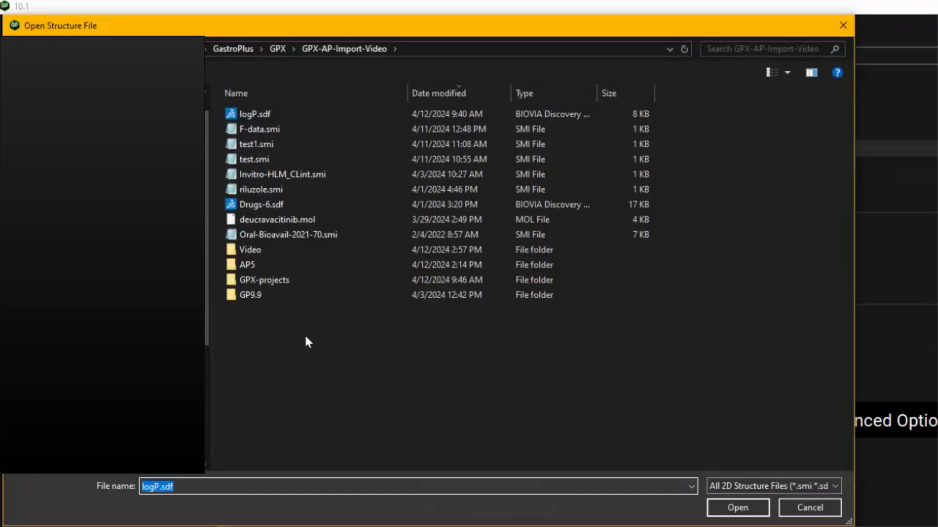
double_click(276, 130)
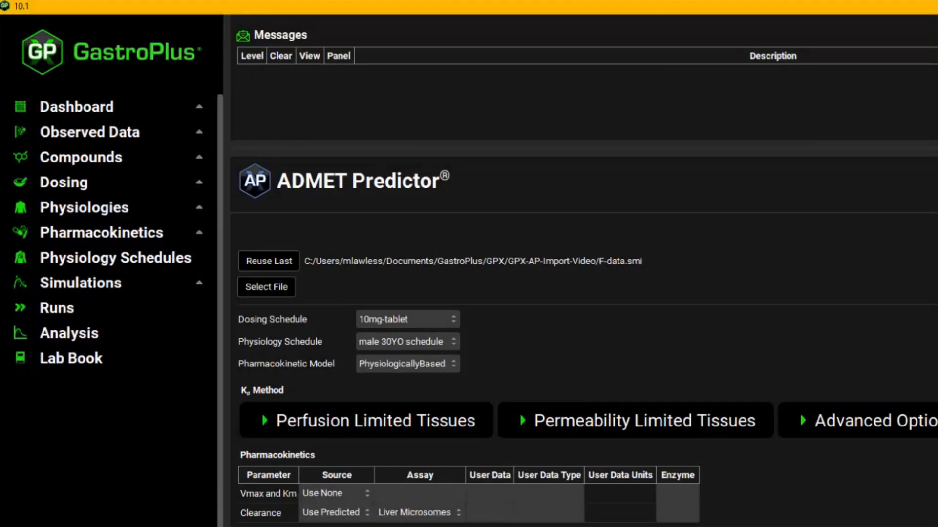
- Switch to Notepad++ to examine the columns and compounds in F-data.smi, then switch back to GastroPlus
key(alt+Tab)
click(207, 57)
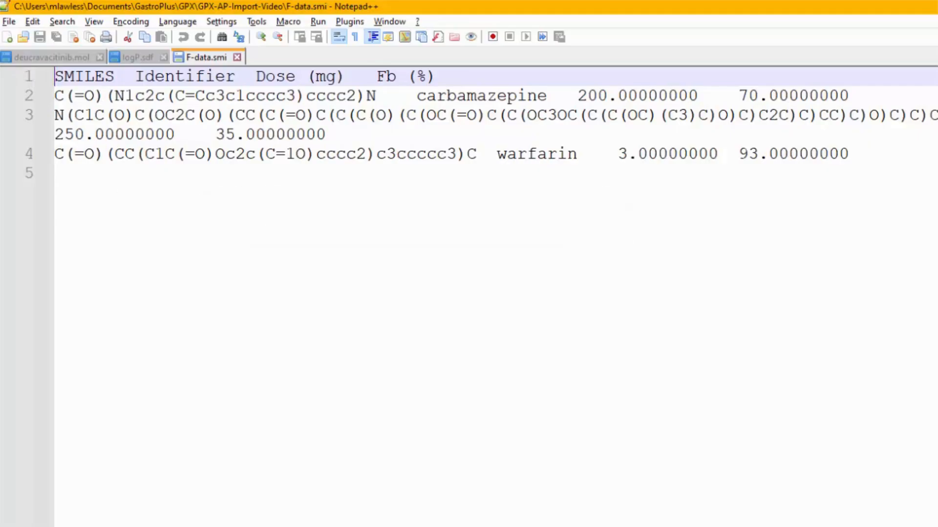
key(alt+Tab)
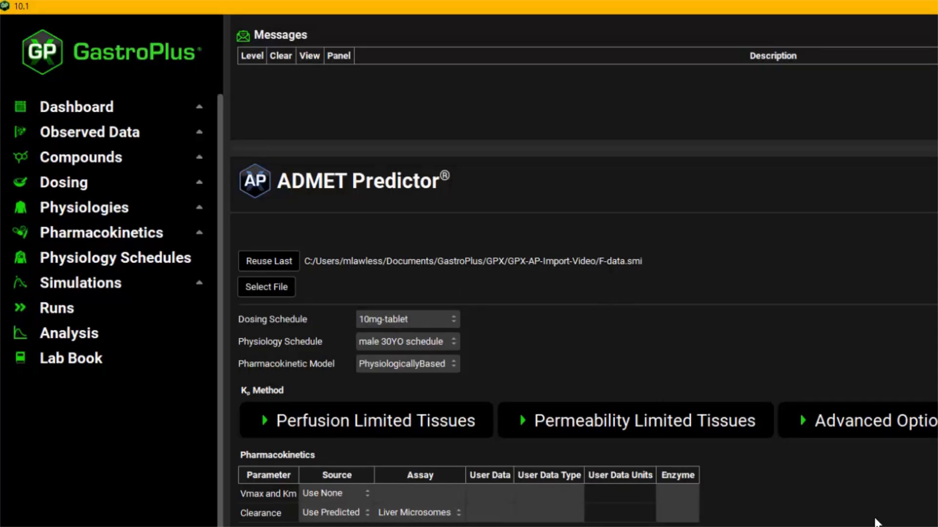
- Set the compound name source to User Data with the Identifier field and the log P source to Use Predicted
scroll(874, 522, down, 5)
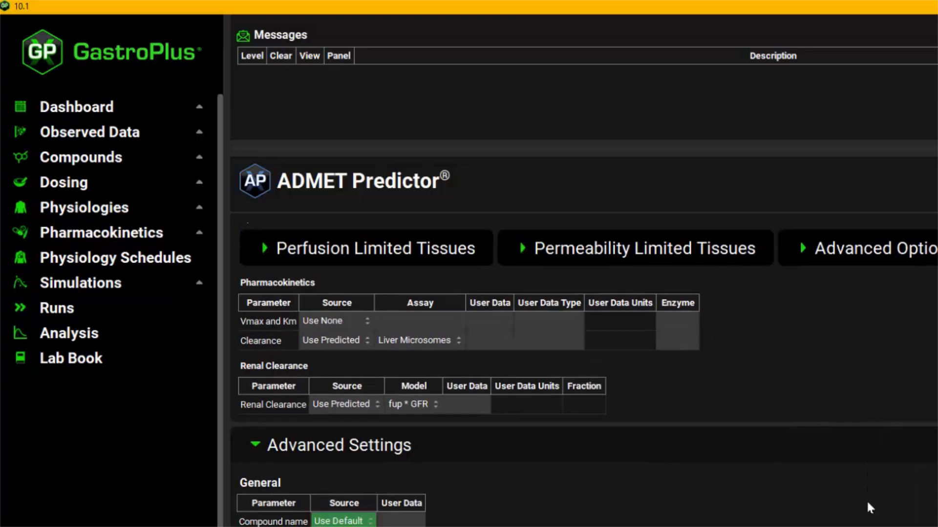
scroll(865, 503, down, 2)
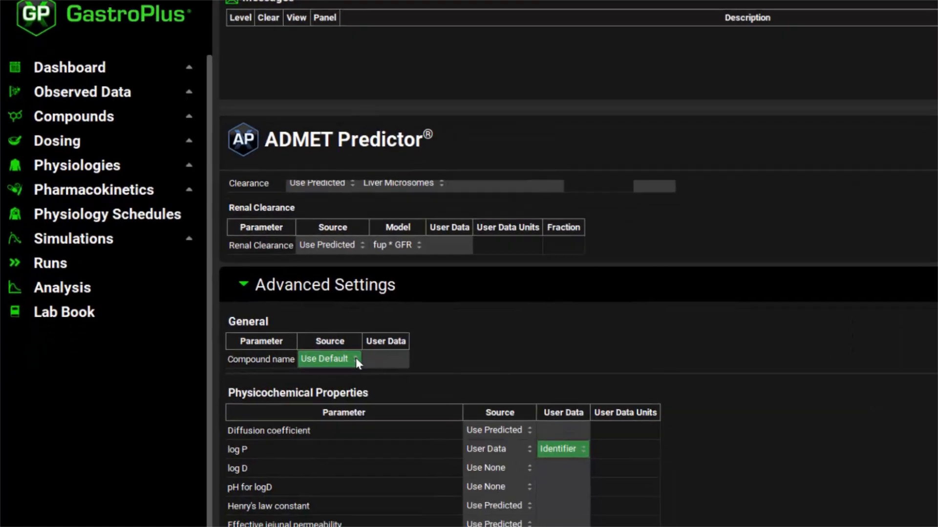
click(371, 408)
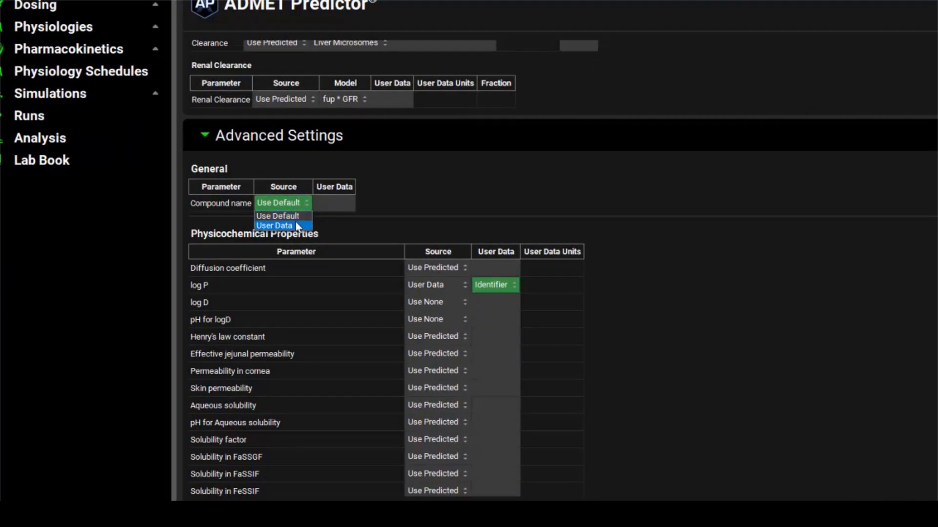
click(296, 226)
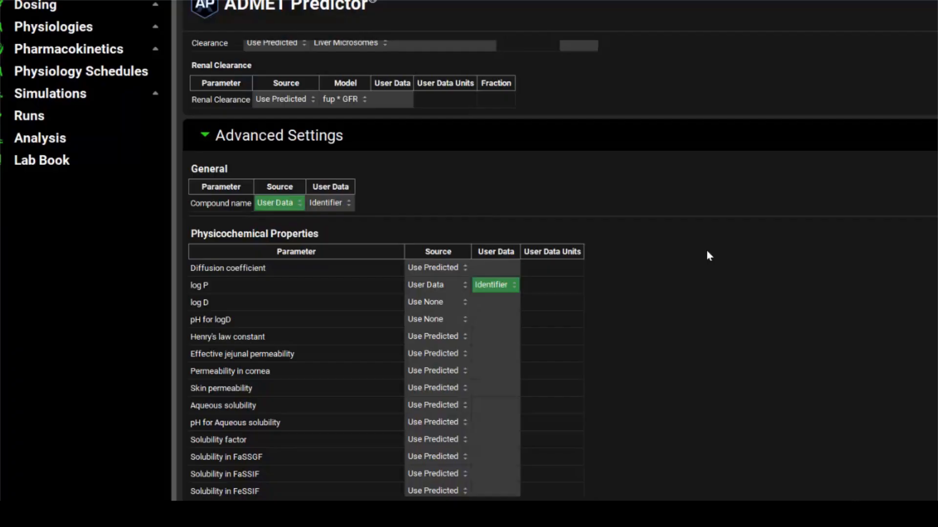
scroll(709, 256, down, 2)
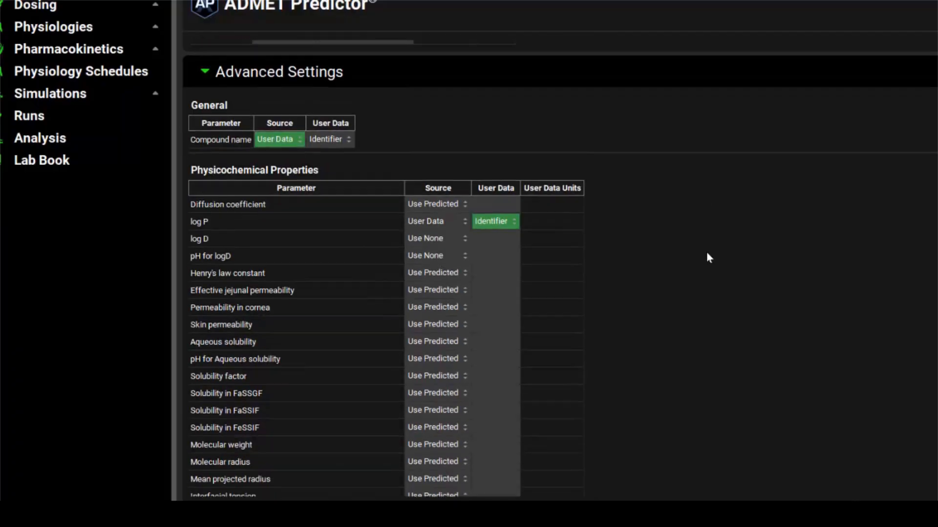
click(459, 222)
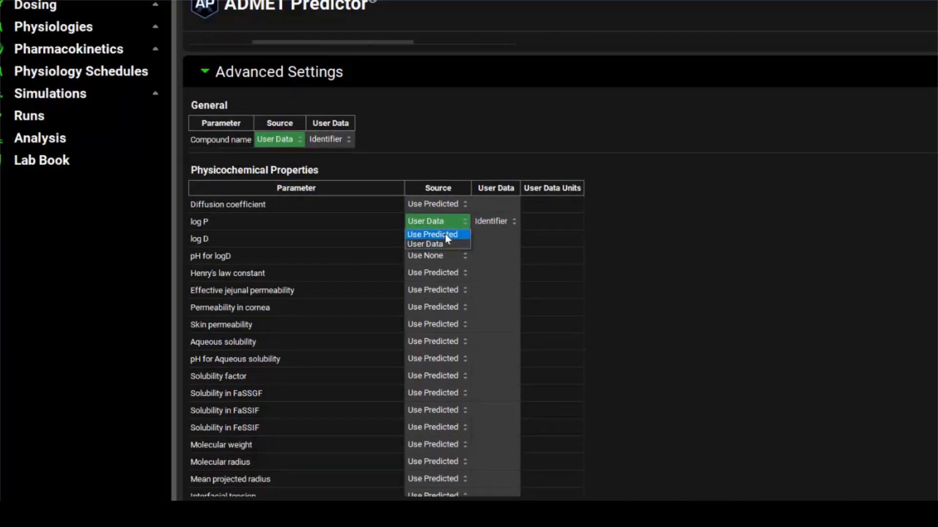
click(444, 234)
- In the formulation parameters, set the Dose source to User Data with the Dose (mg) field
scroll(683, 259, down, 2)
scroll(682, 276, down, 10)
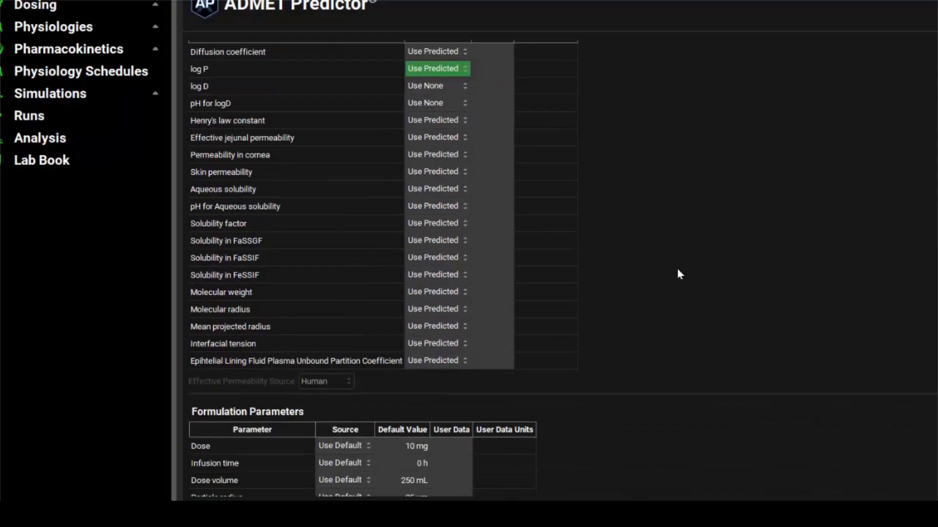
scroll(679, 272, down, 1)
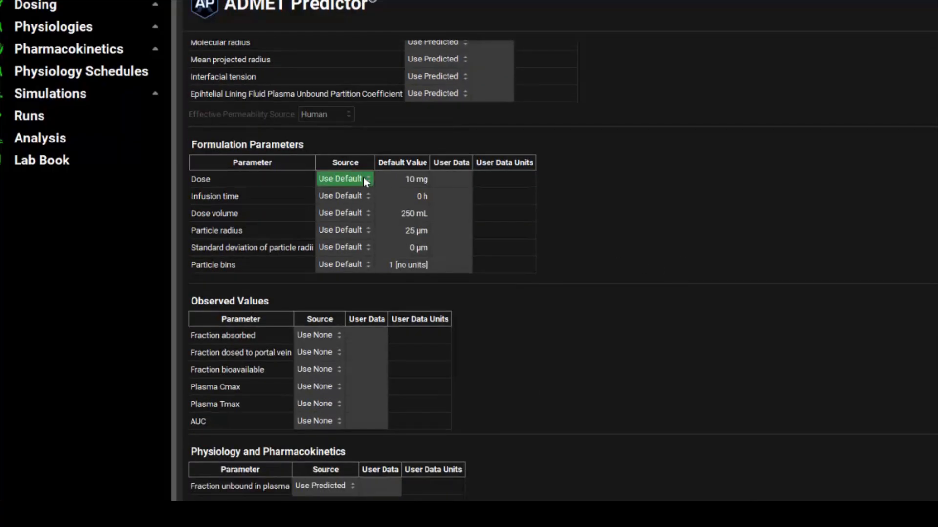
click(363, 177)
click(353, 202)
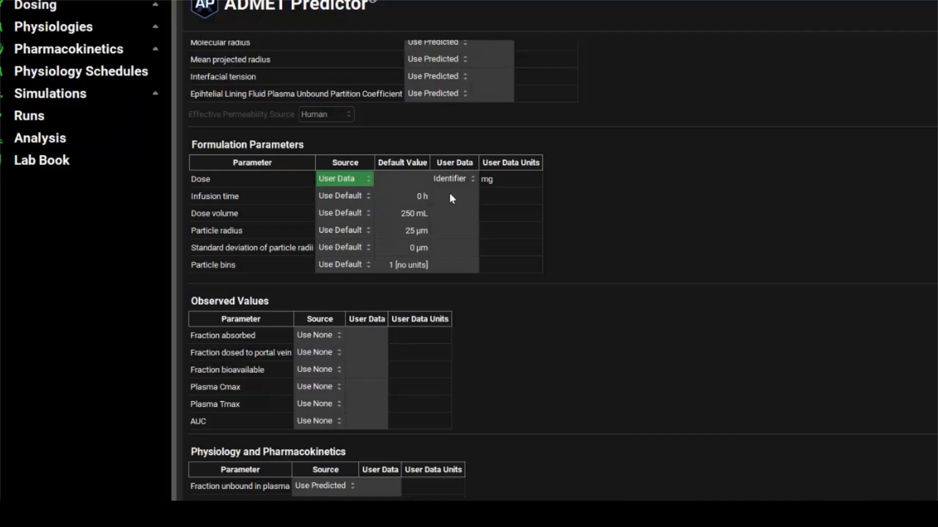
click(473, 177)
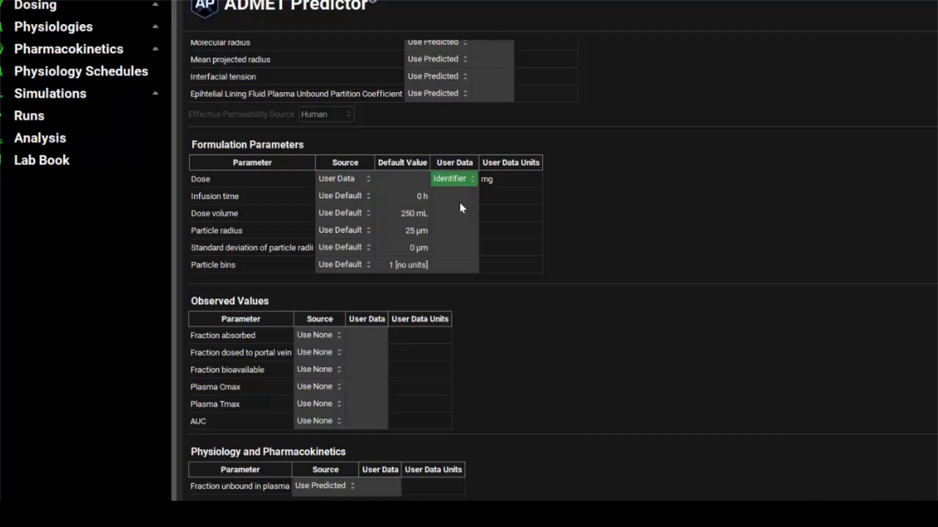
- In the observed values, set the Fraction bioavailable source to User Data with the Fb (%) field
scroll(647, 343, down, 3)
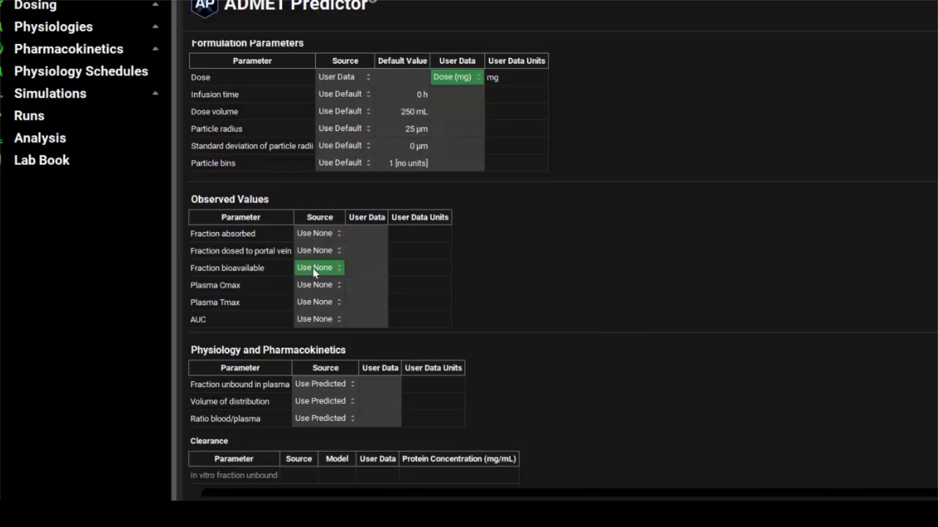
click(314, 269)
click(323, 292)
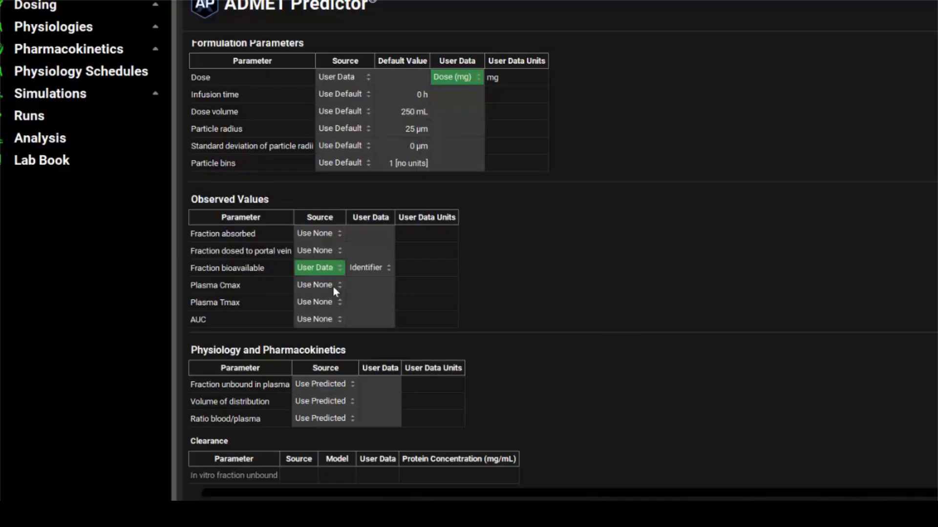
click(377, 270)
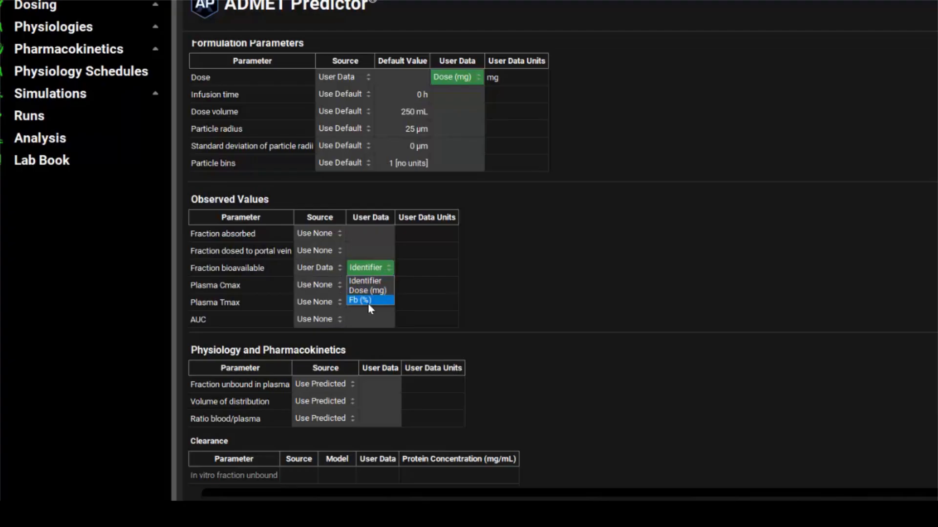
click(368, 301)
- Start the import of the F-data.smi compounds with the configured settings
scroll(599, 320, down, 3)
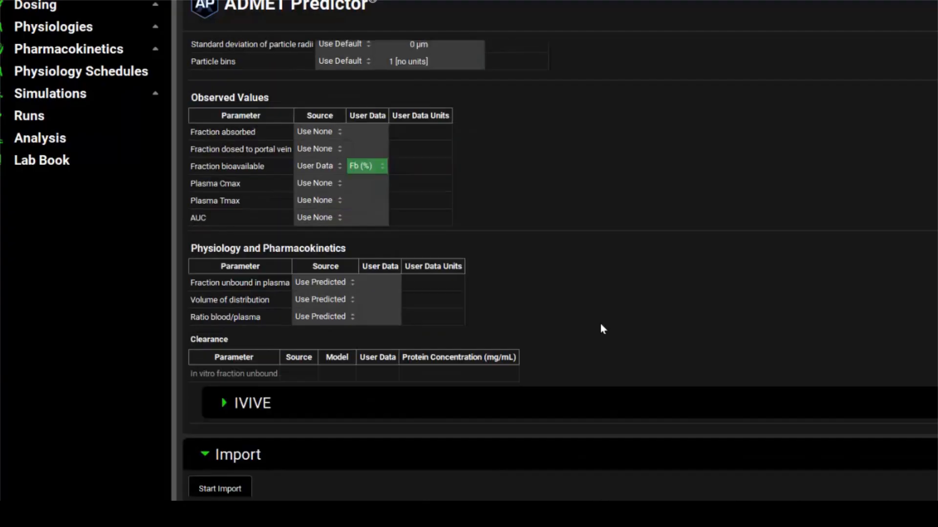
click(219, 478)
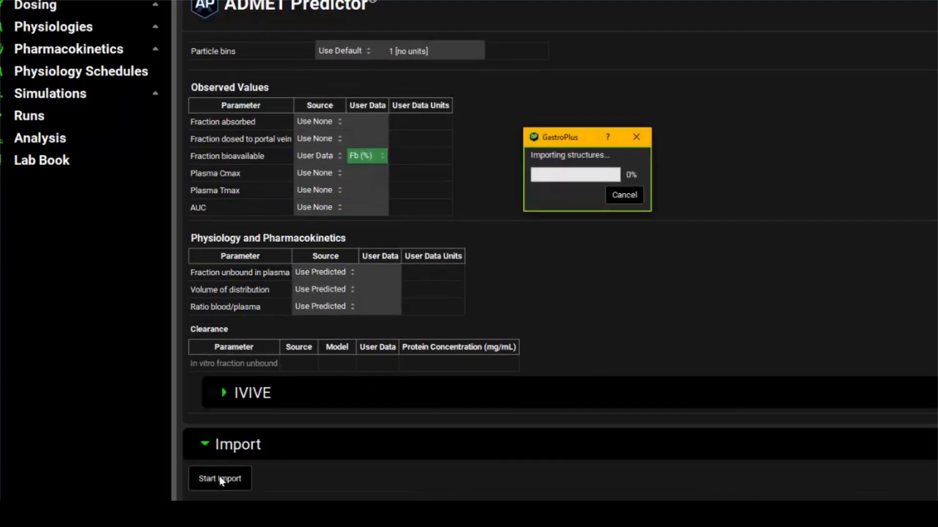
scroll(450, 477, down, 3)
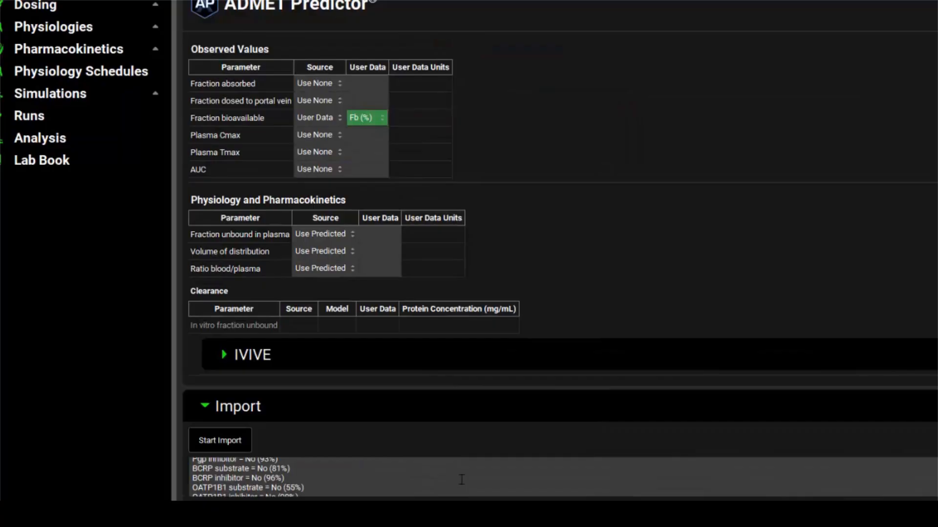
- Open the import output in its own window, review the carbamazepine and erythromycin predictions, and close the window
click(935, 406)
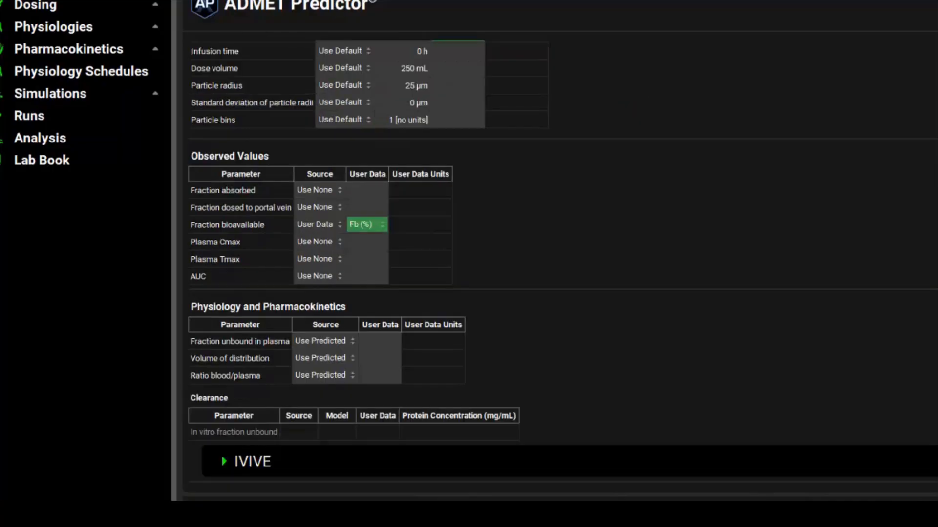
double_click(874, 428)
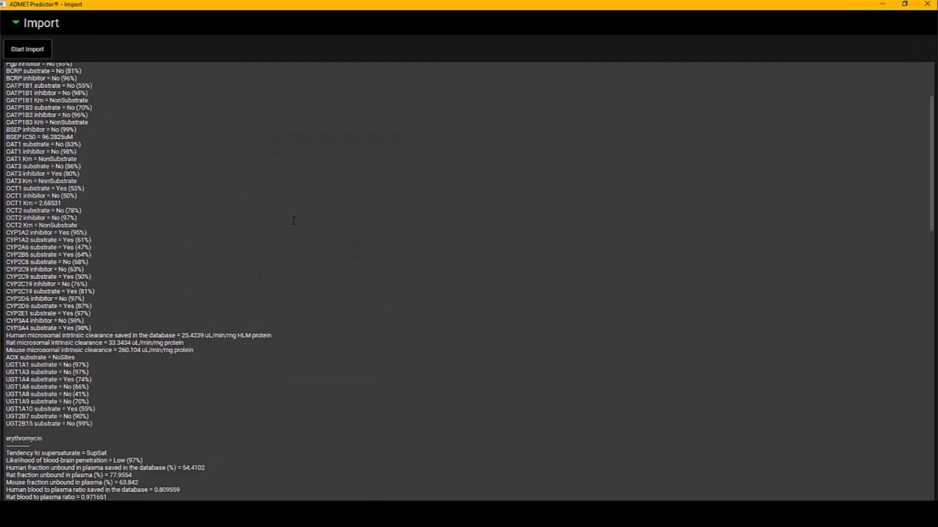
scroll(298, 222, up, 5)
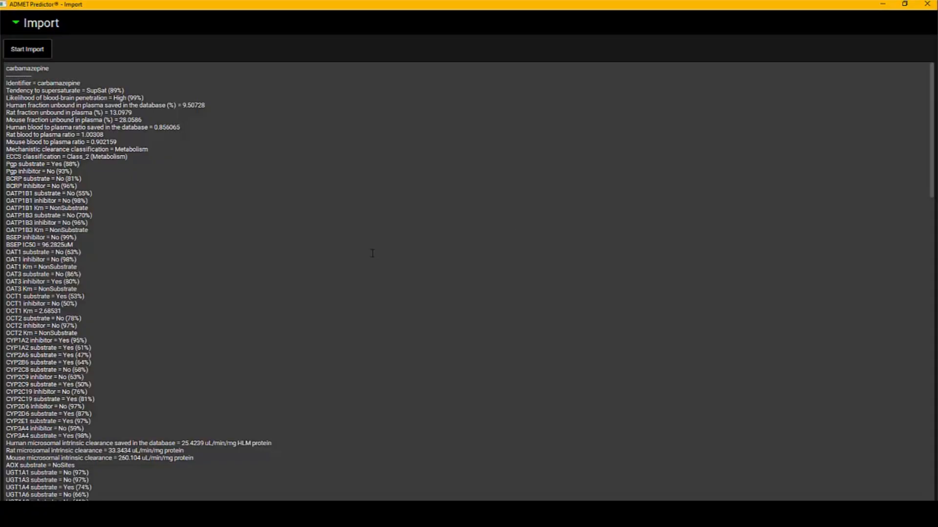
scroll(372, 253, down, 7)
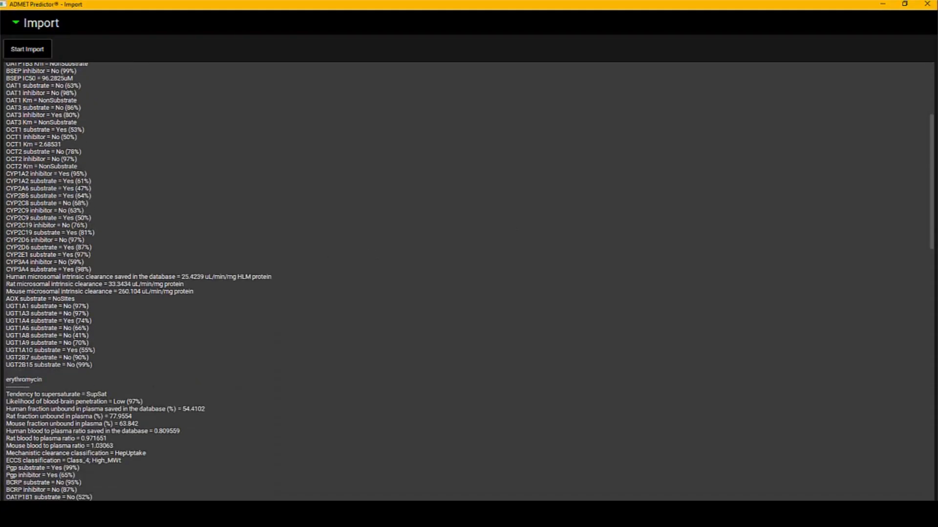
key(alt+Tab)
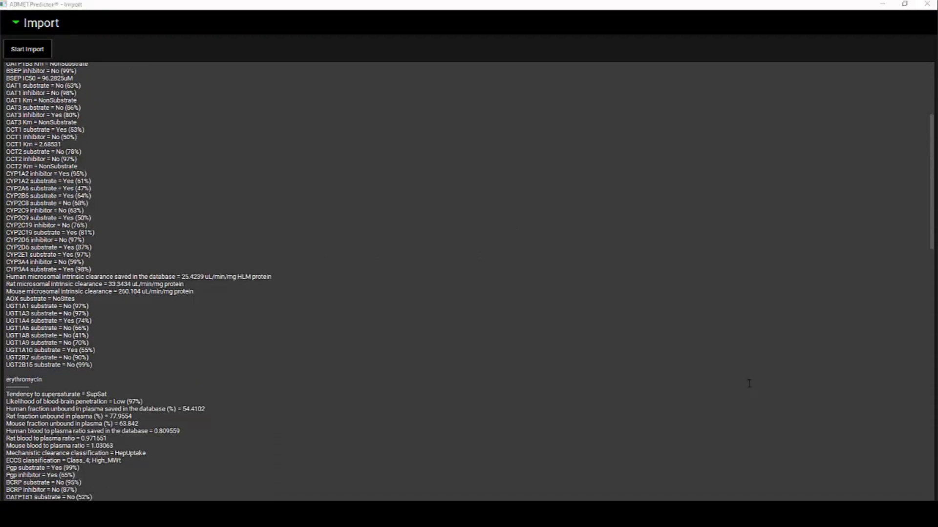
click(926, 10)
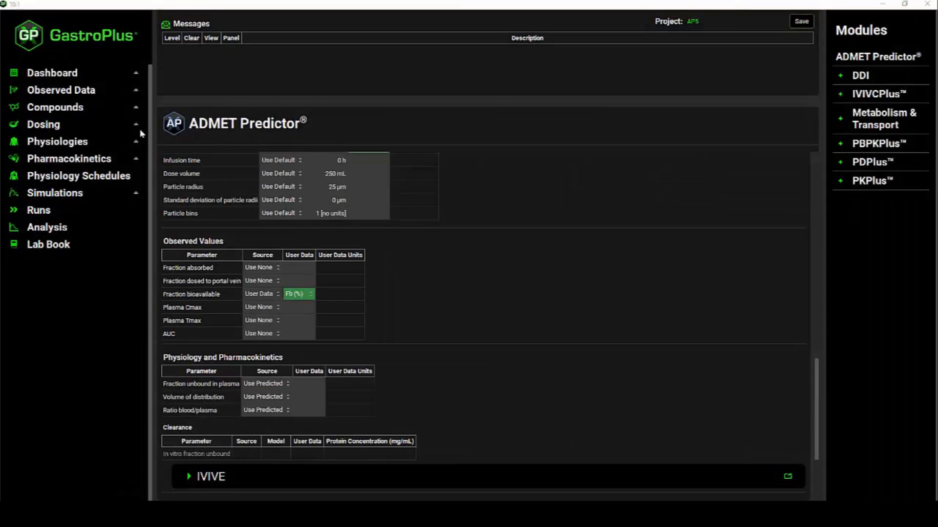
- Check the project's compound list for the newly imported compounds
click(85, 108)
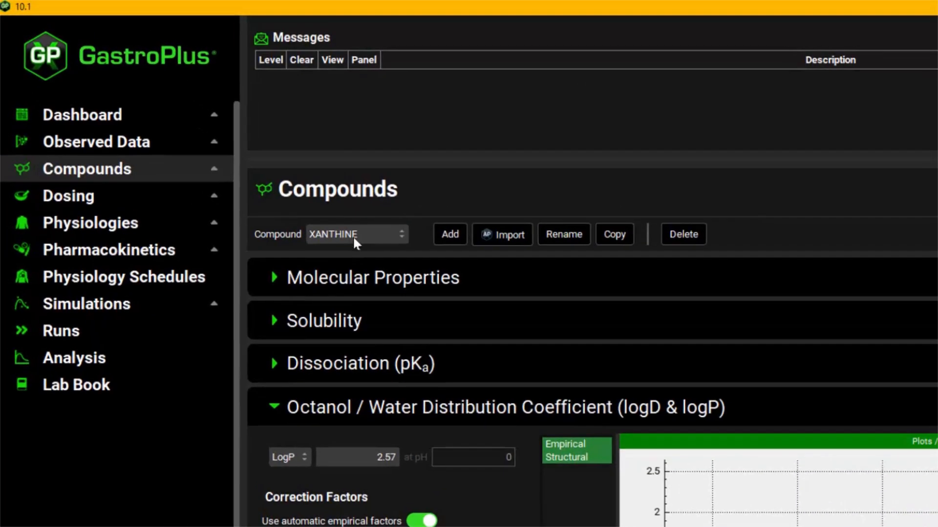
click(353, 236)
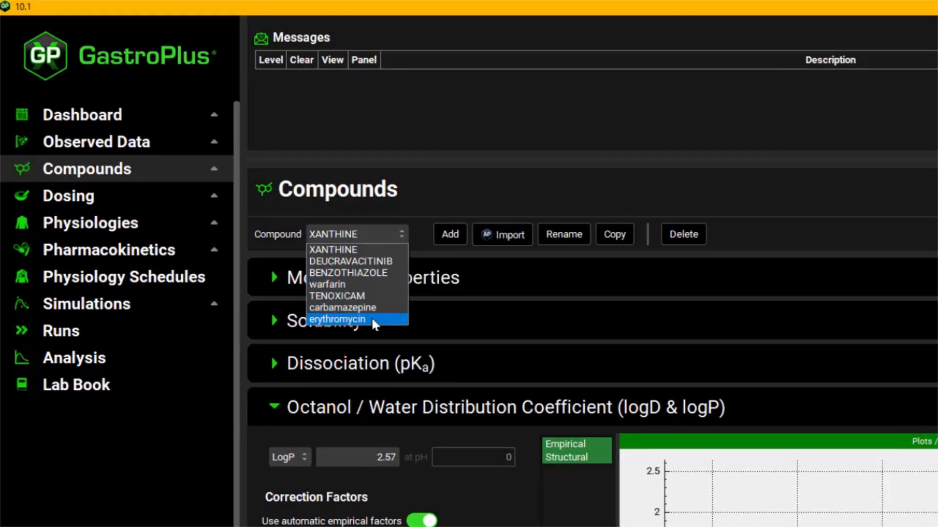
- Run the simulation for carbamazepine and display its results in Summary View
click(82, 314)
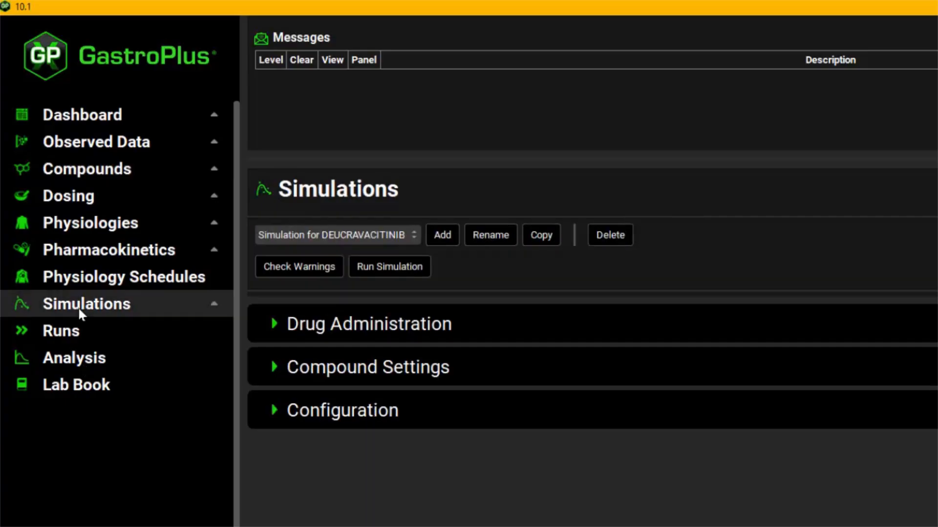
click(363, 233)
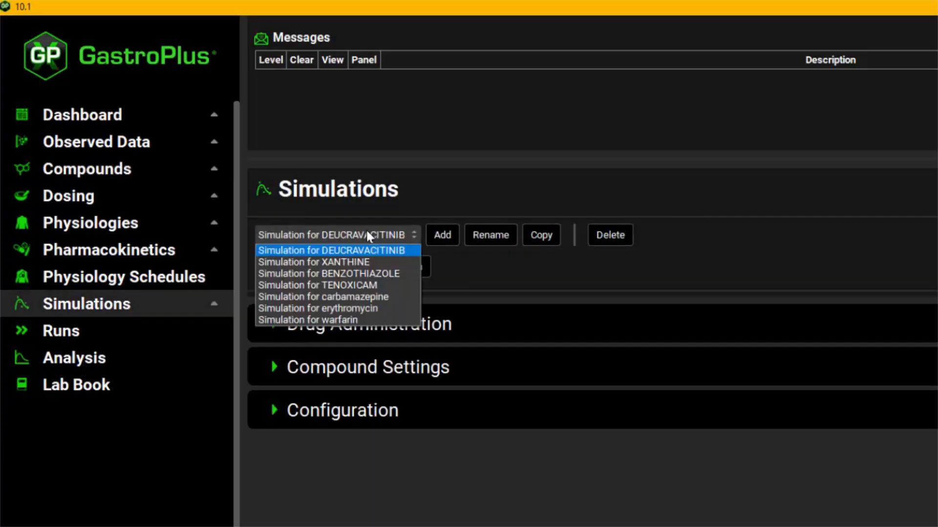
click(376, 298)
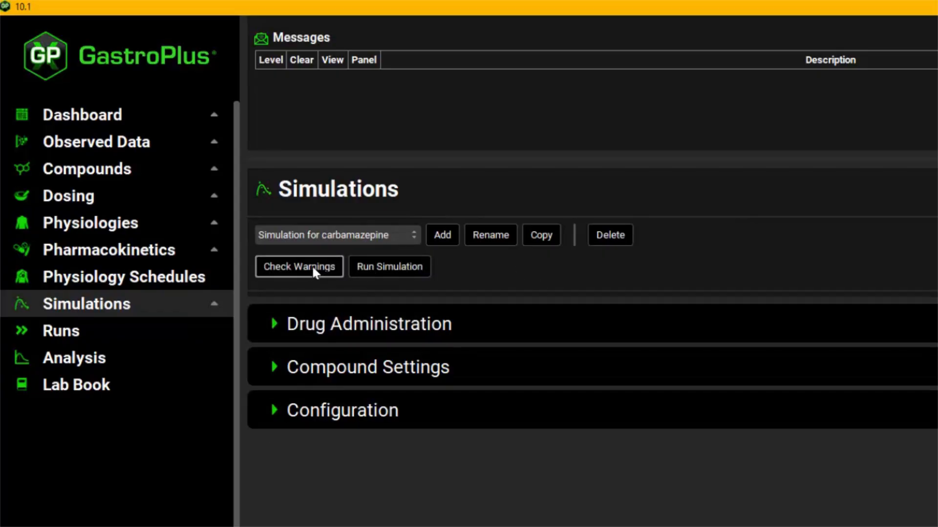
click(362, 268)
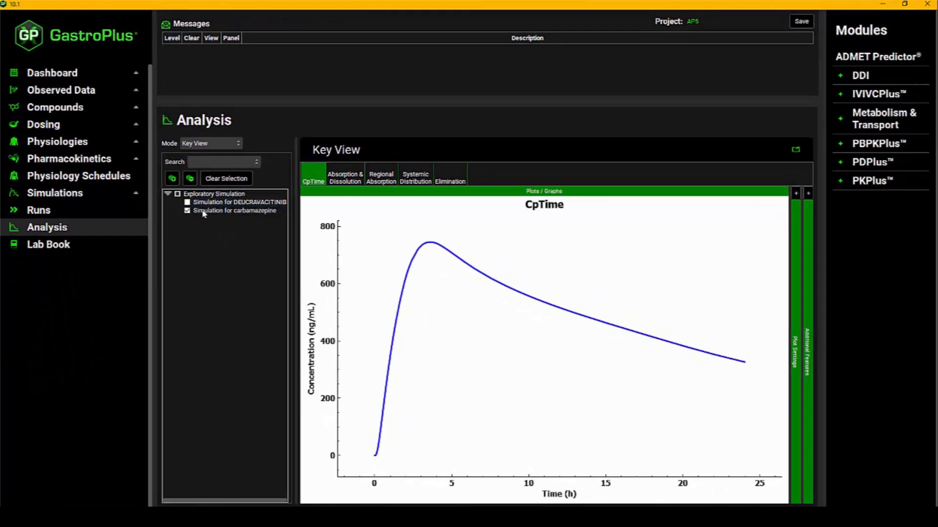
click(219, 144)
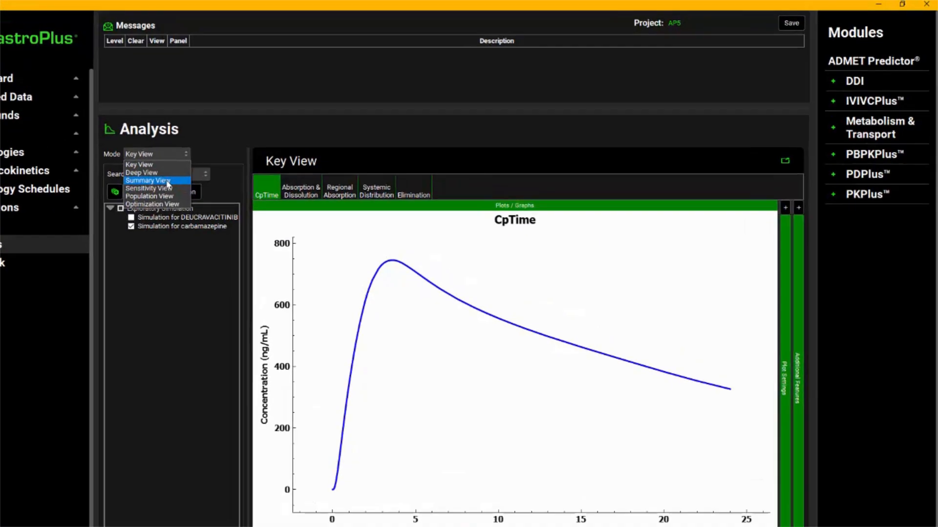
click(167, 181)
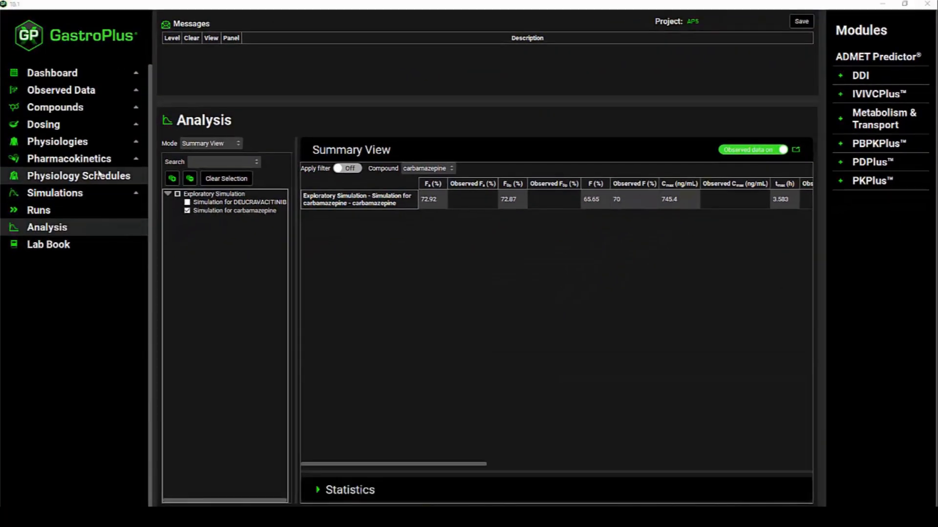
- Examine which simulations are included in Run, Run1 and Run2, leaving Run2 selected
click(63, 209)
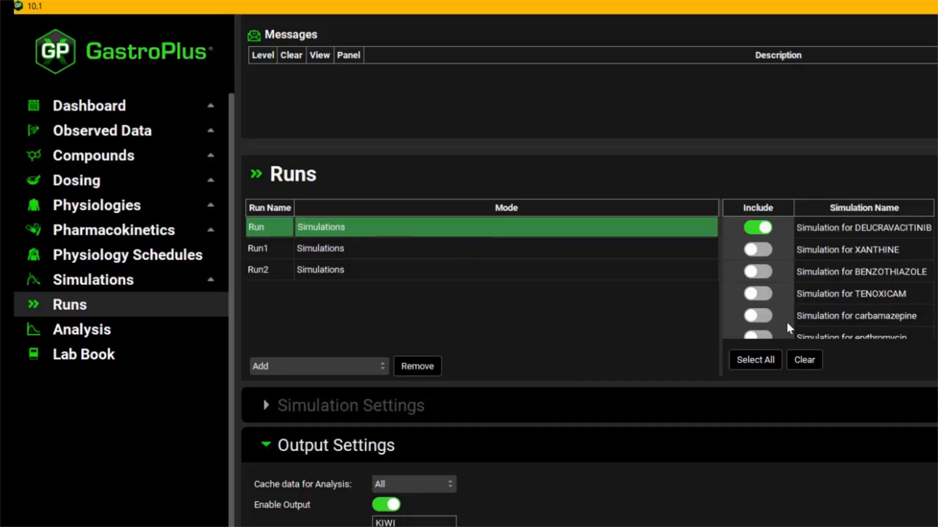
click(600, 251)
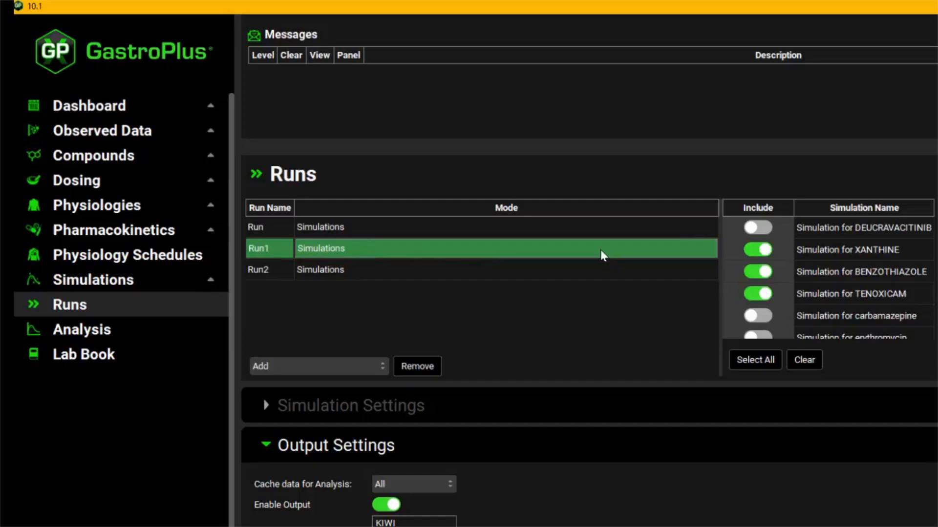
click(521, 268)
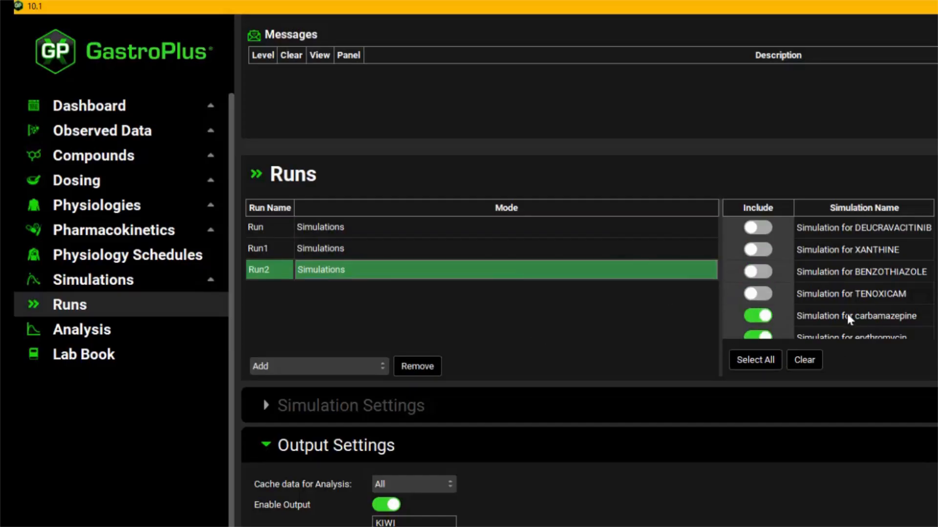
scroll(830, 279, down, 1)
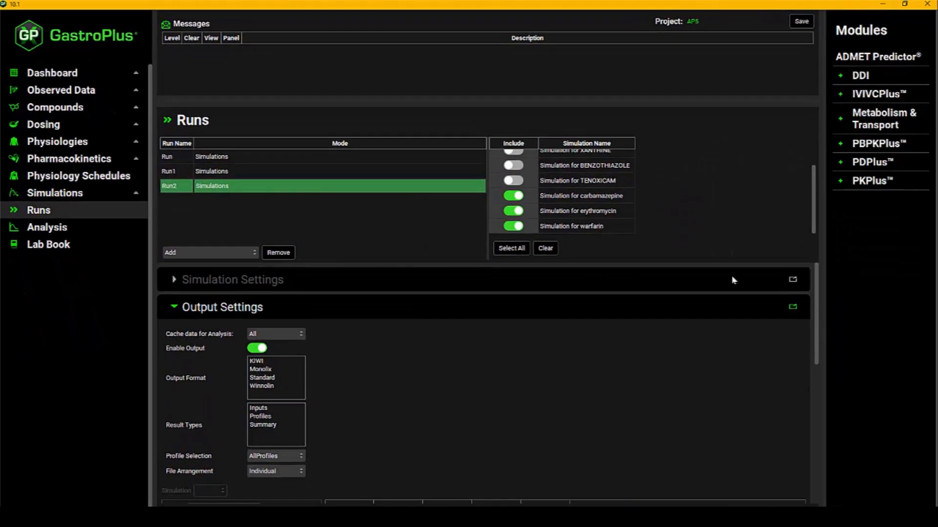
- Collapse the output settings, start Run2, and display its results in Summary View
click(177, 307)
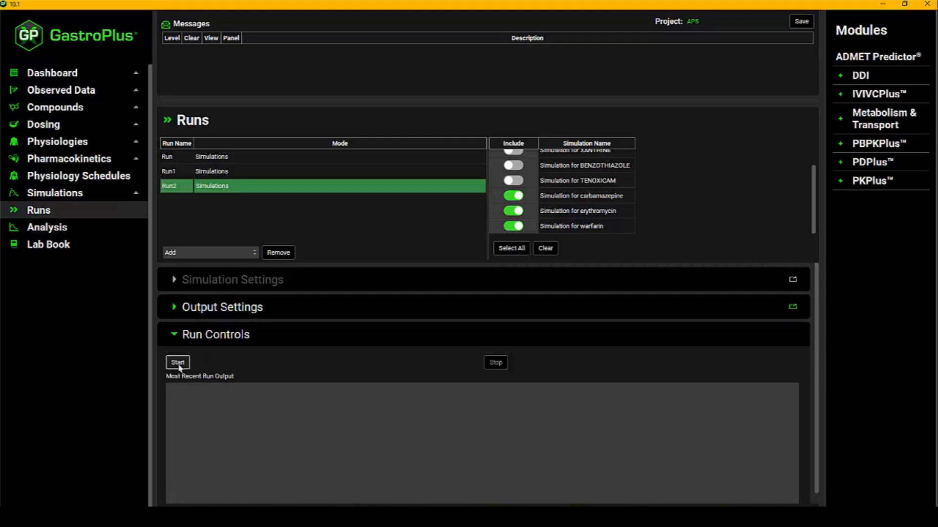
click(179, 363)
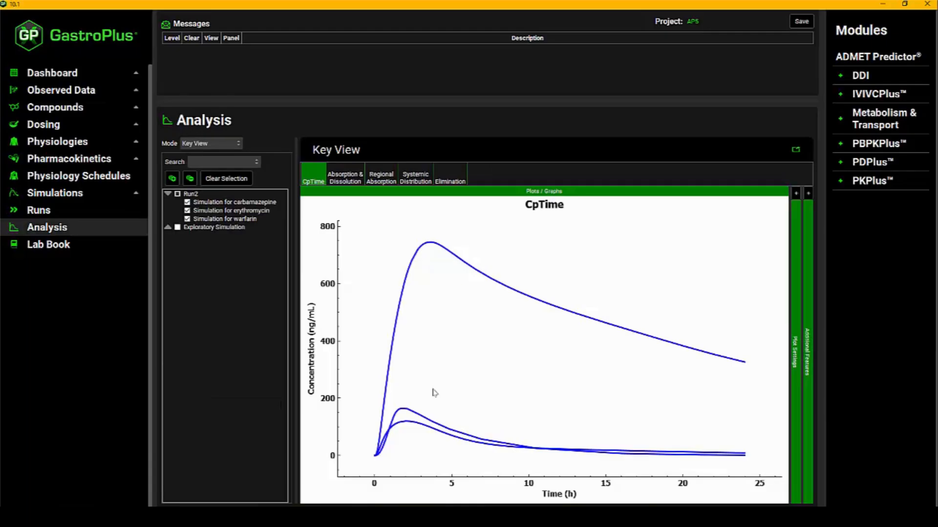
click(236, 145)
click(202, 168)
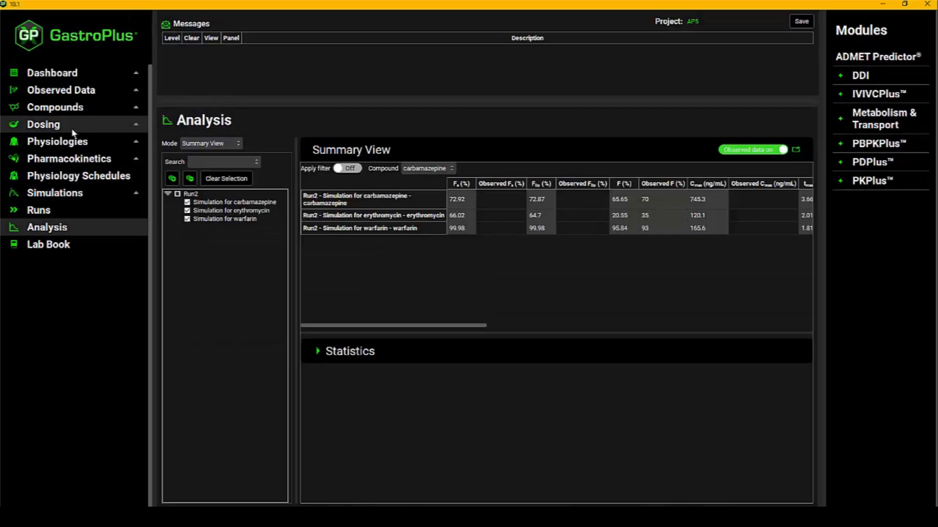
- Inspect the dose amounts in the carbamazepine, erythromycin and warfarin dosing schedules
click(72, 128)
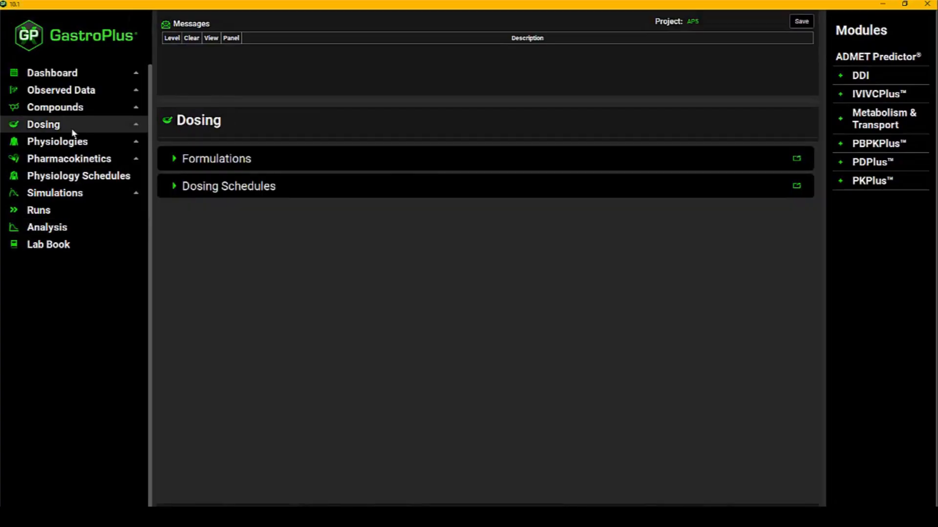
click(256, 274)
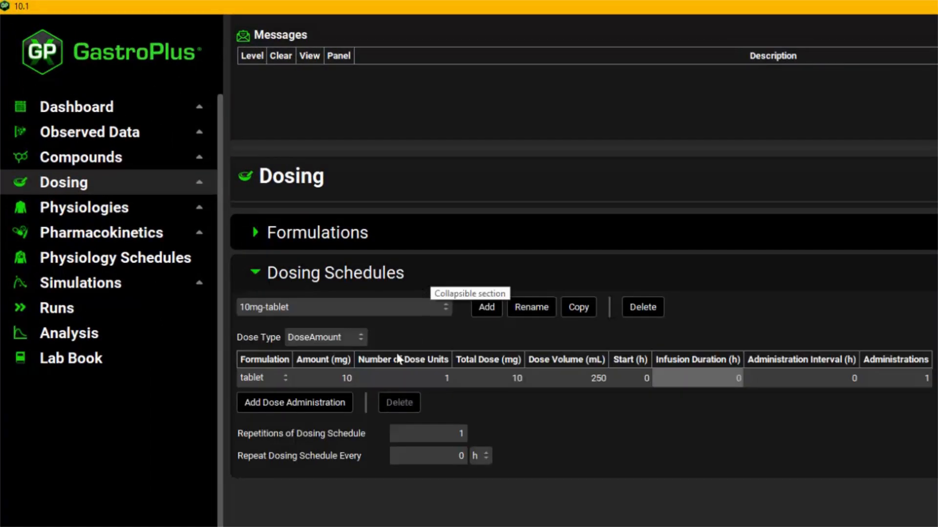
click(321, 309)
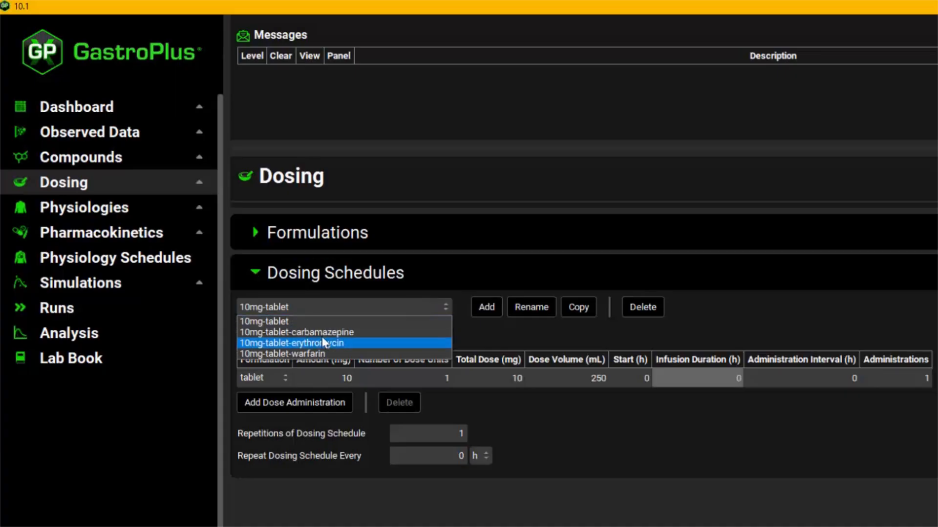
click(323, 331)
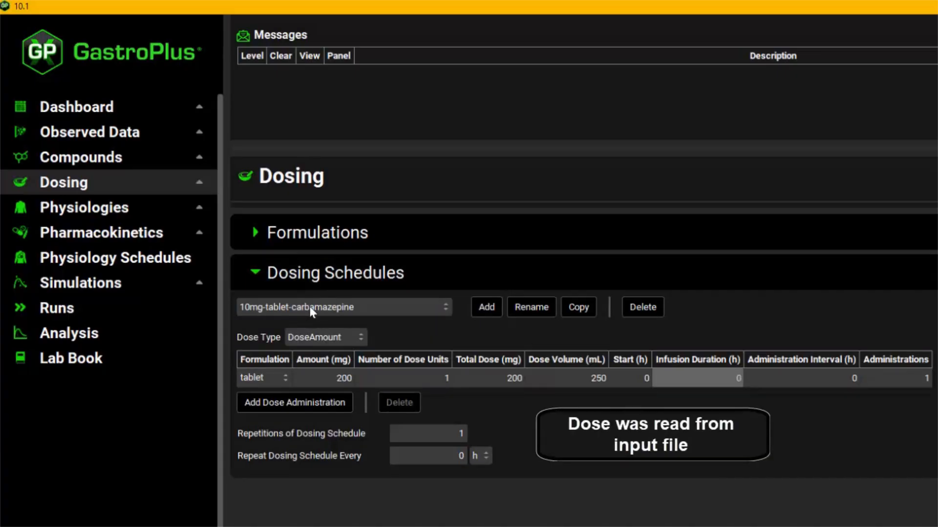
click(350, 306)
click(344, 339)
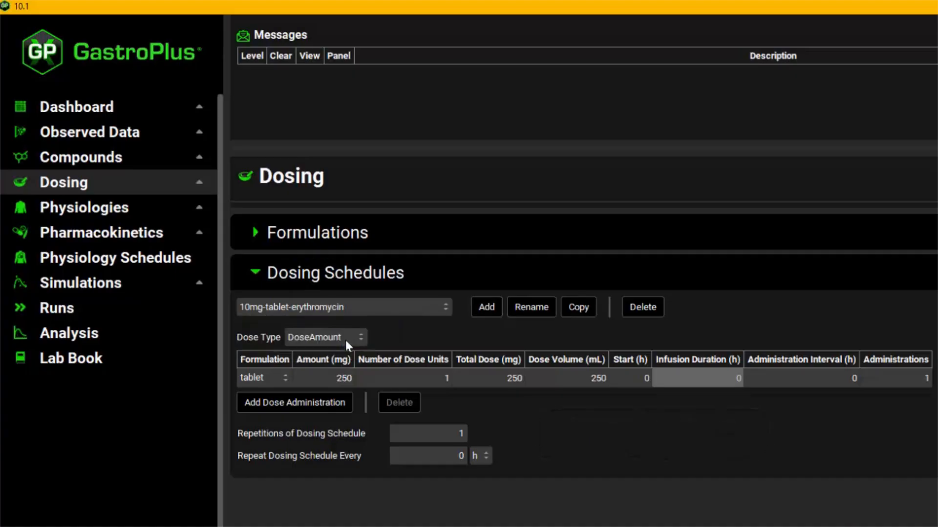
click(349, 308)
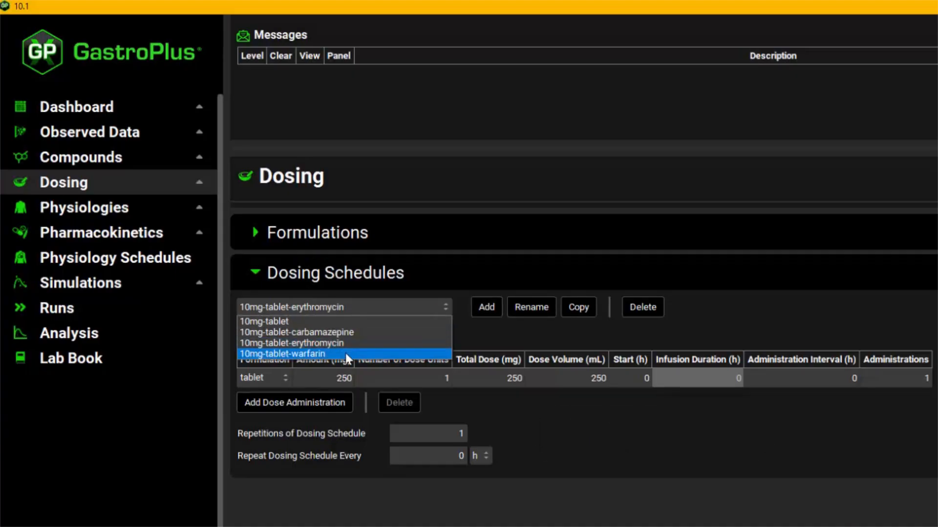
click(345, 353)
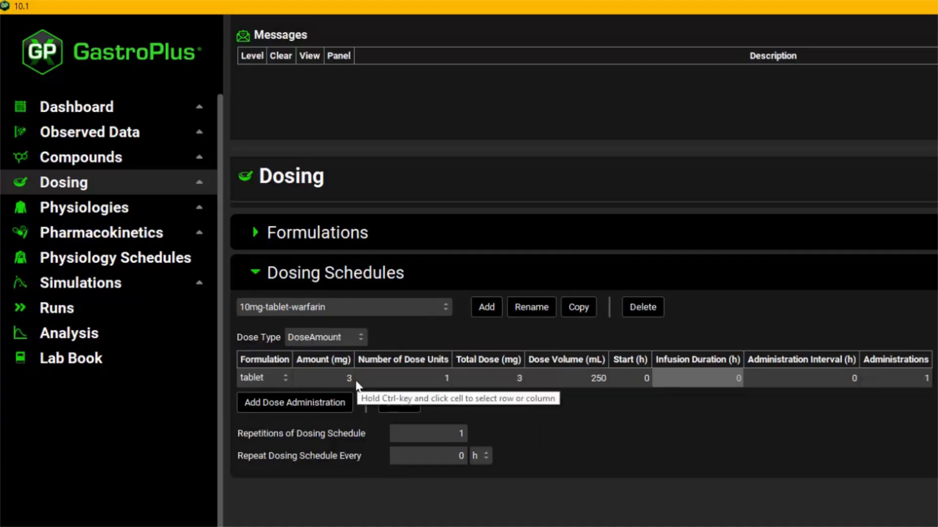